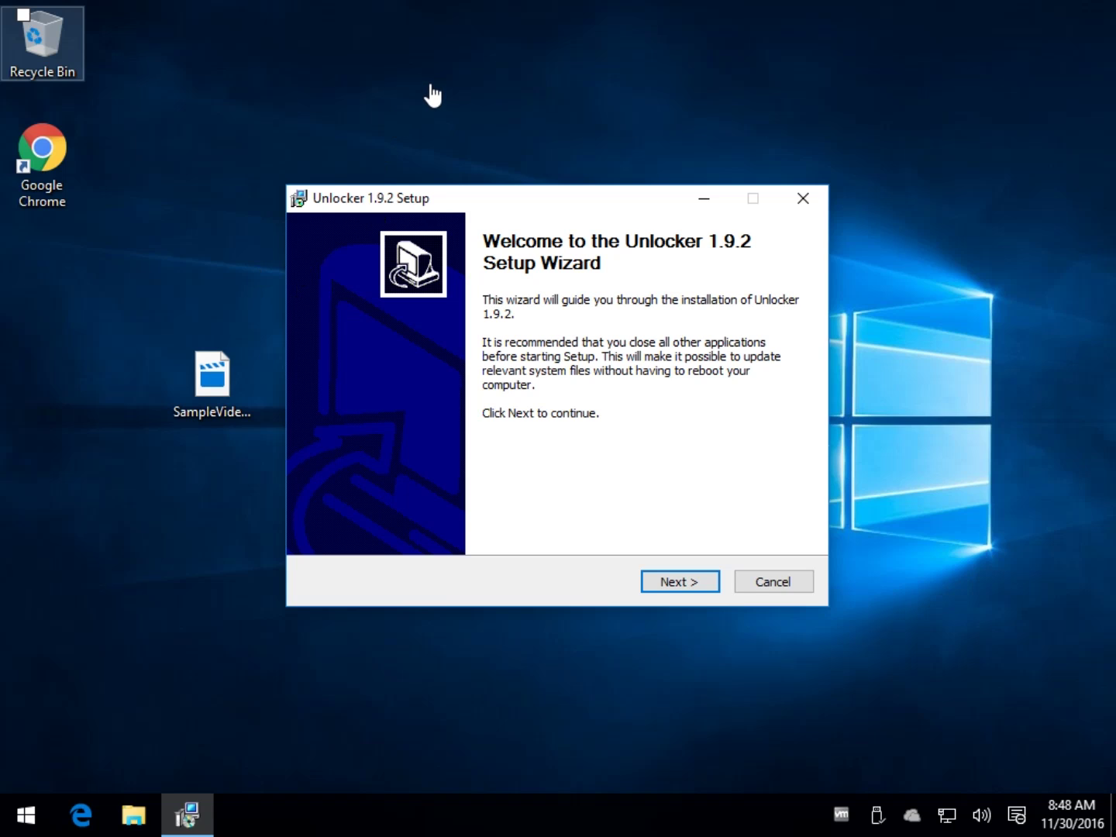
- Move past the Unlocker 1.9.2 Setup welcome page to the License Agreement
click(682, 582)
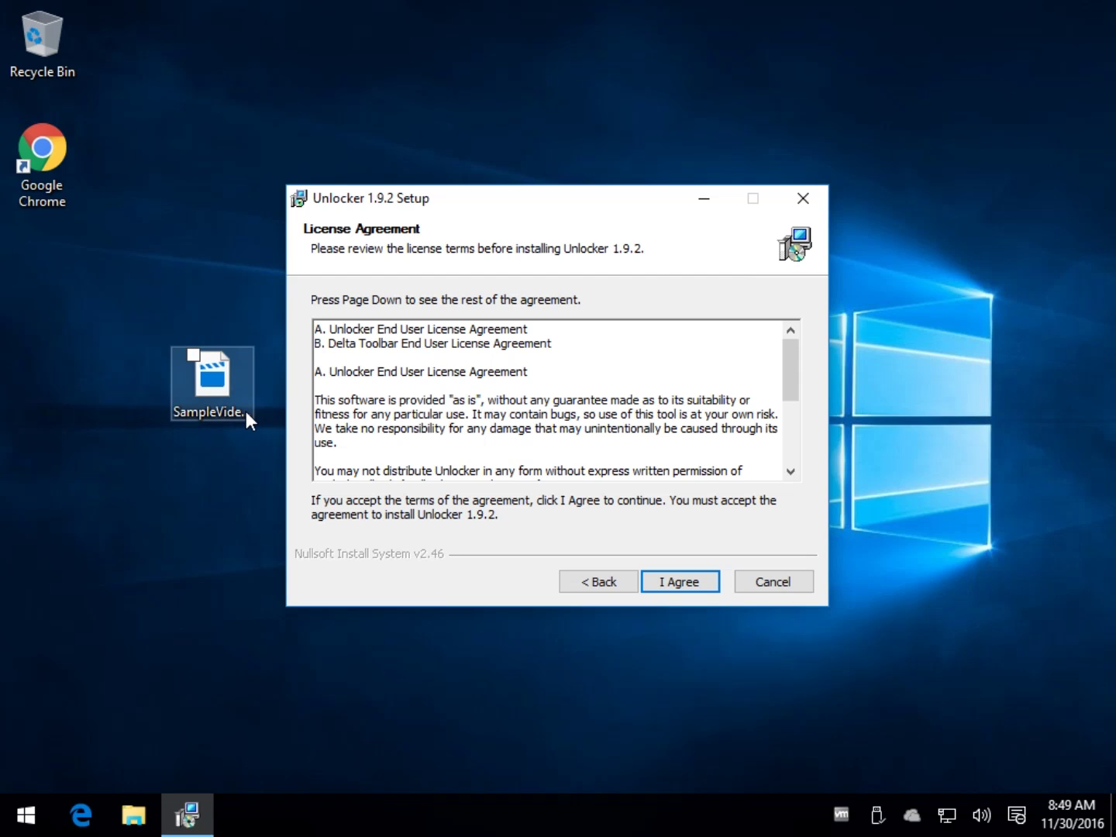
- Accept the licence, choose Advanced without the Delta toolbar, and keep C:\Program Files\Unlocker
click(665, 582)
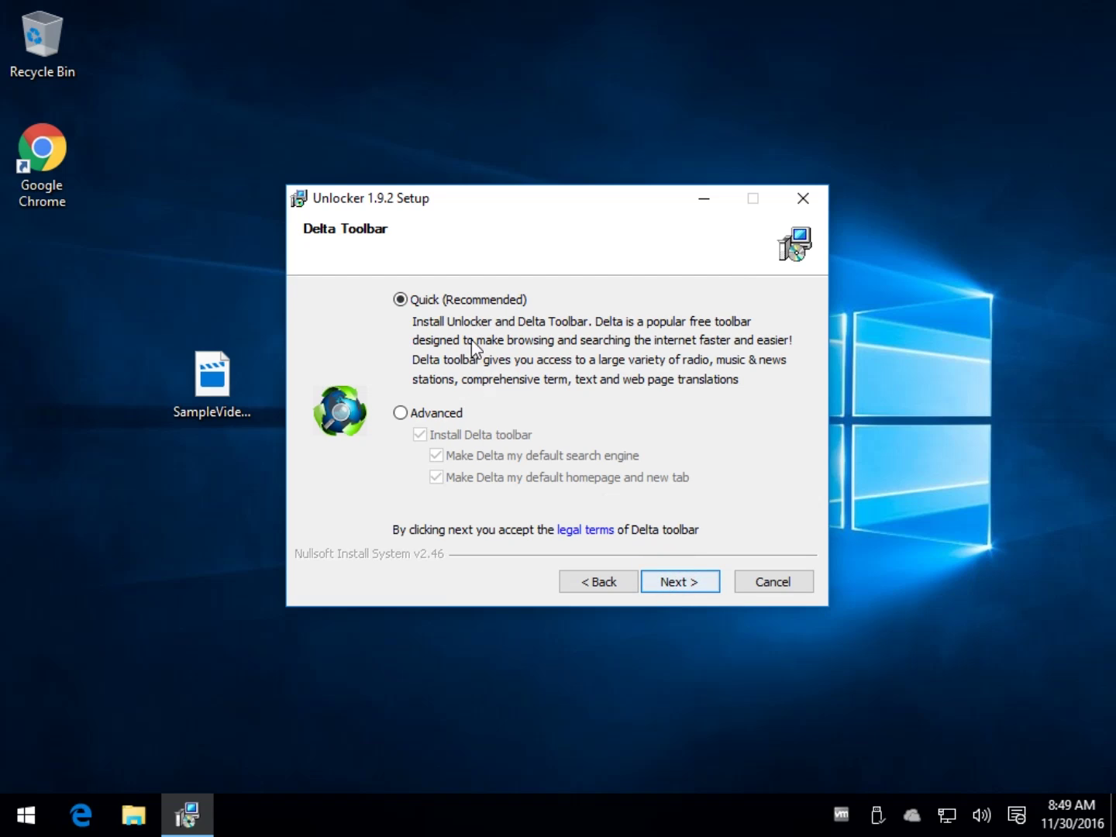
click(400, 412)
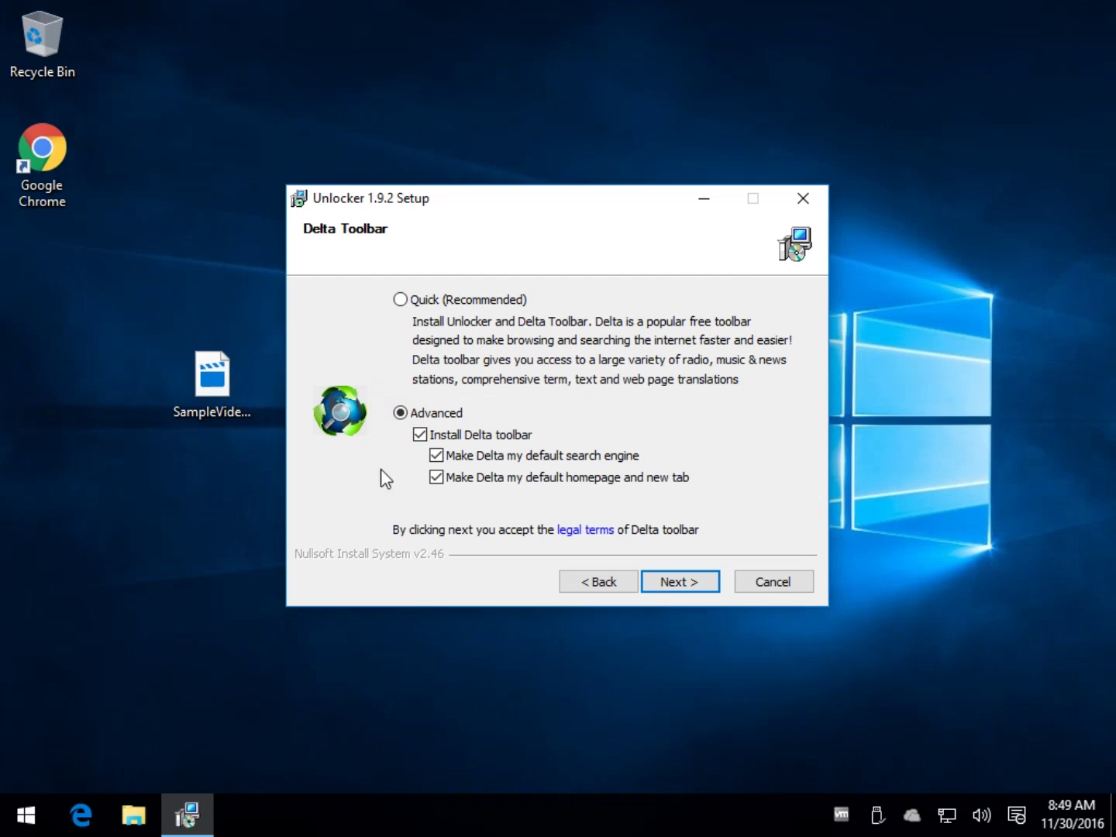
click(419, 435)
click(671, 581)
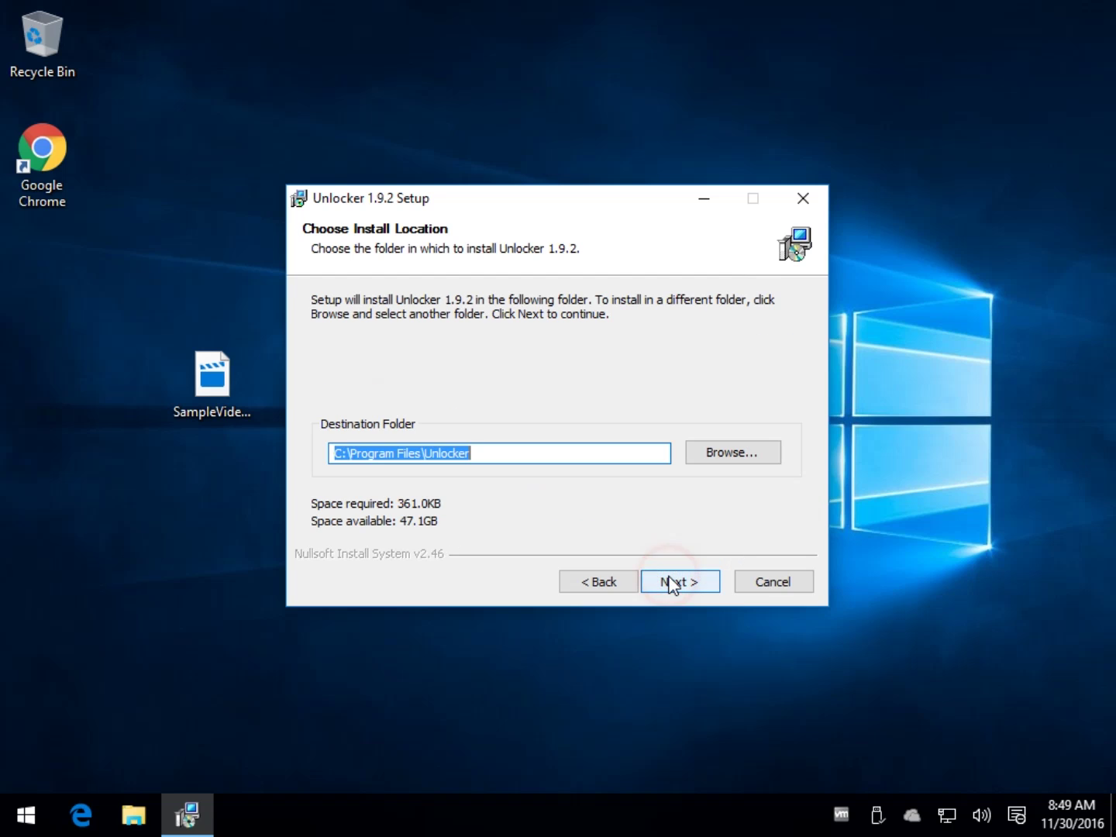
click(671, 582)
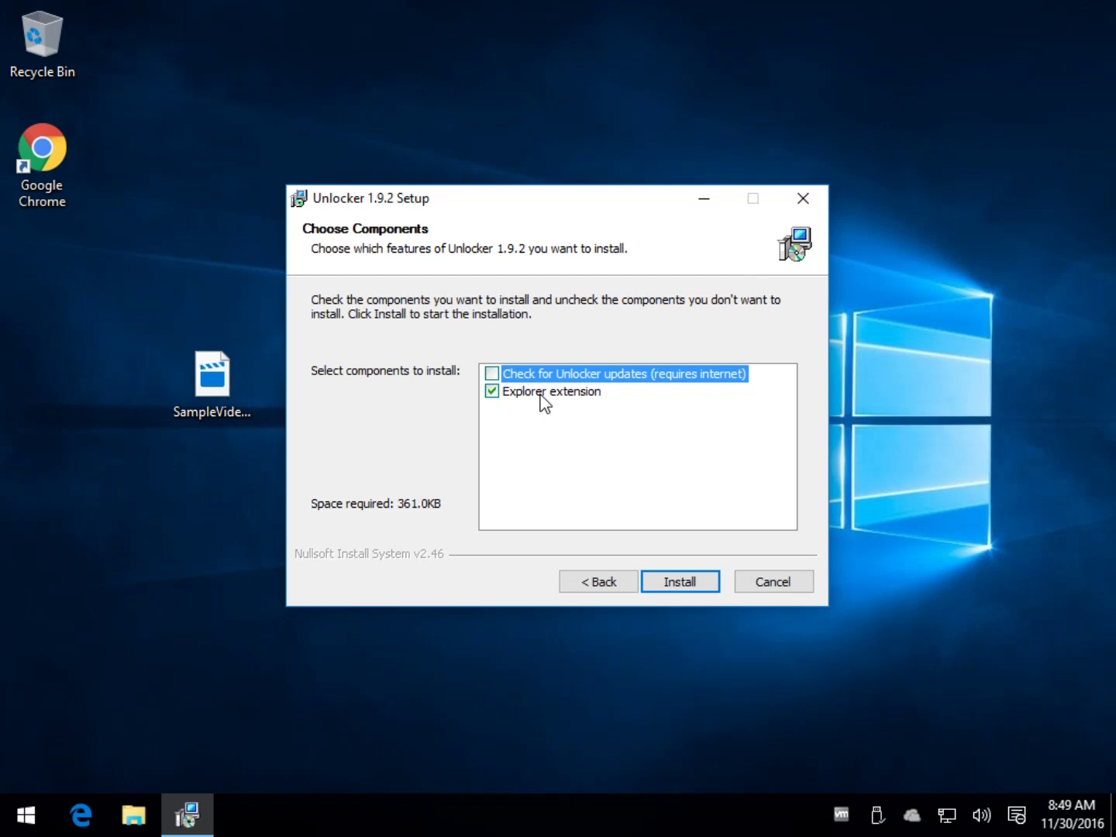
- Leave out the Explorer extension component and install Unlocker
click(209, 111)
right_click(208, 110)
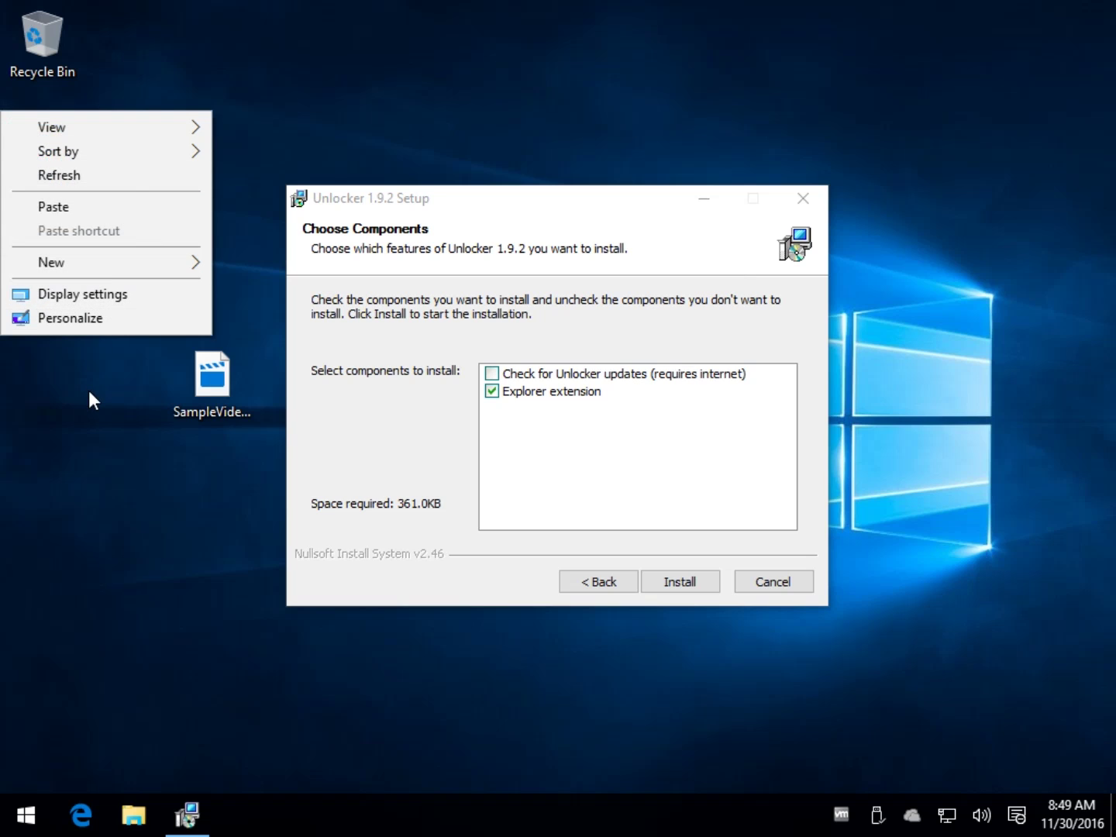
click(138, 583)
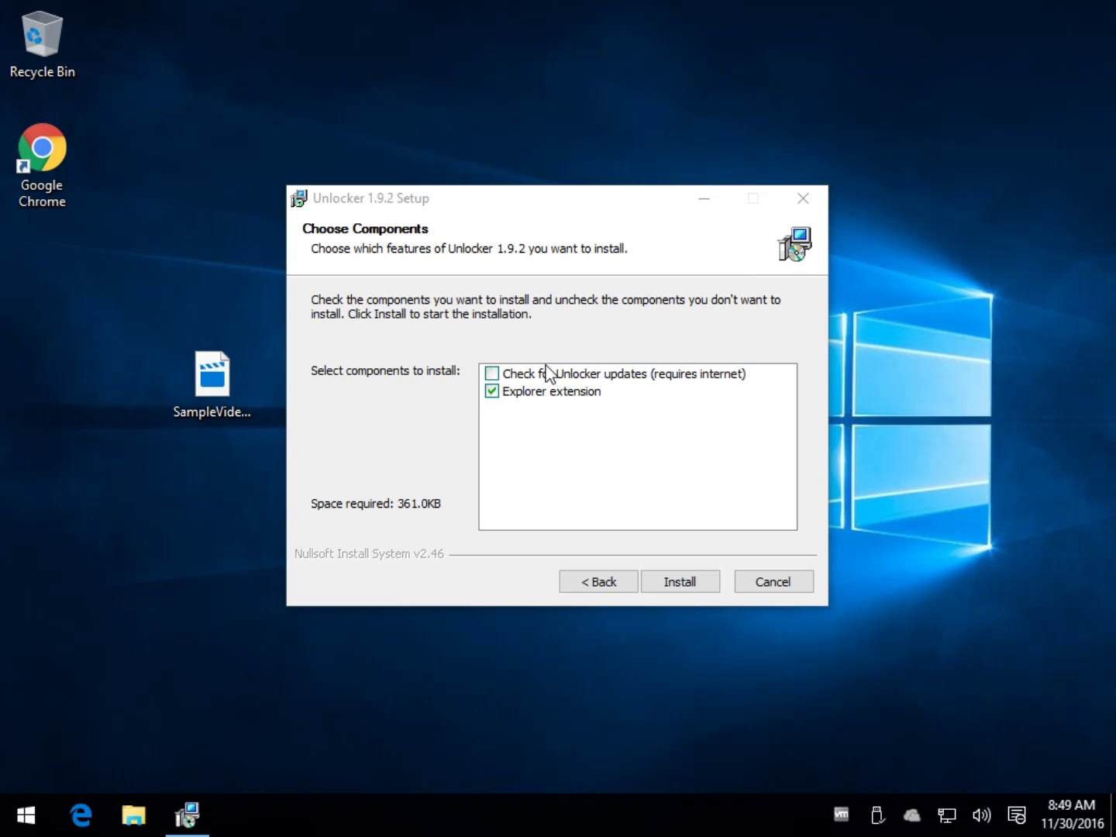
click(493, 391)
click(668, 582)
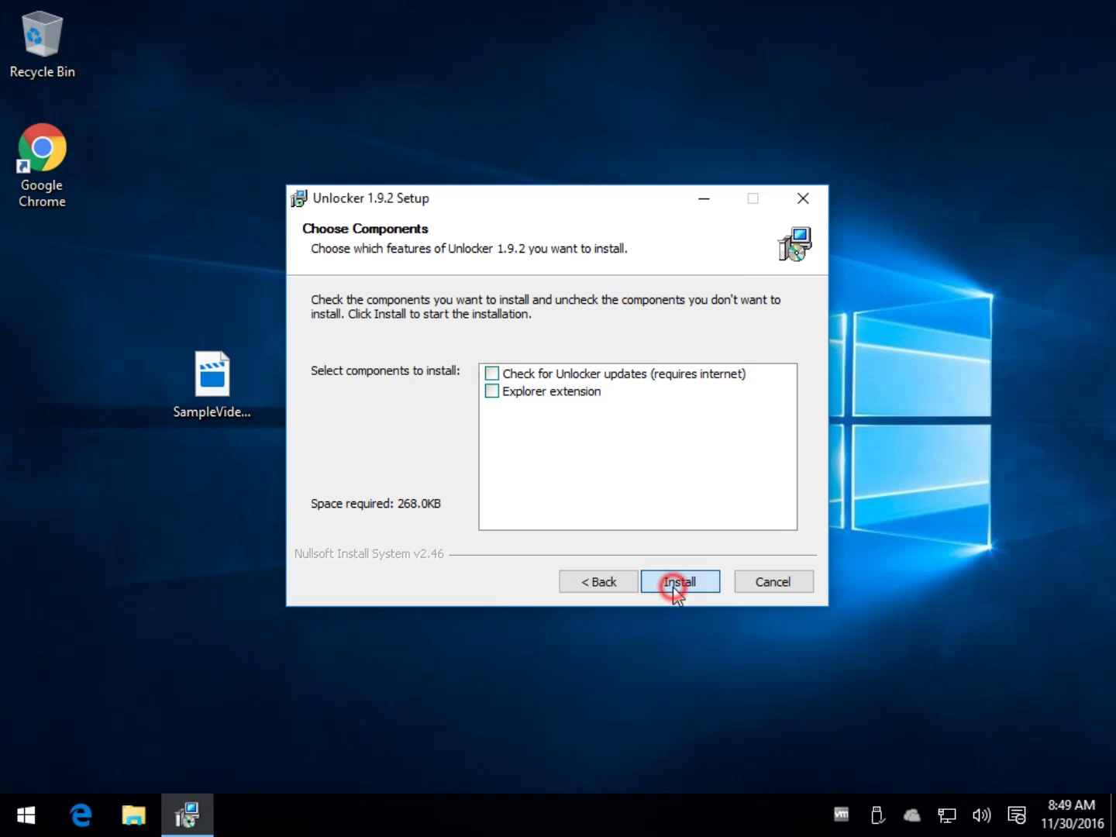
- Finish the setup wizard and launch Unlocker from the Start menu
click(675, 581)
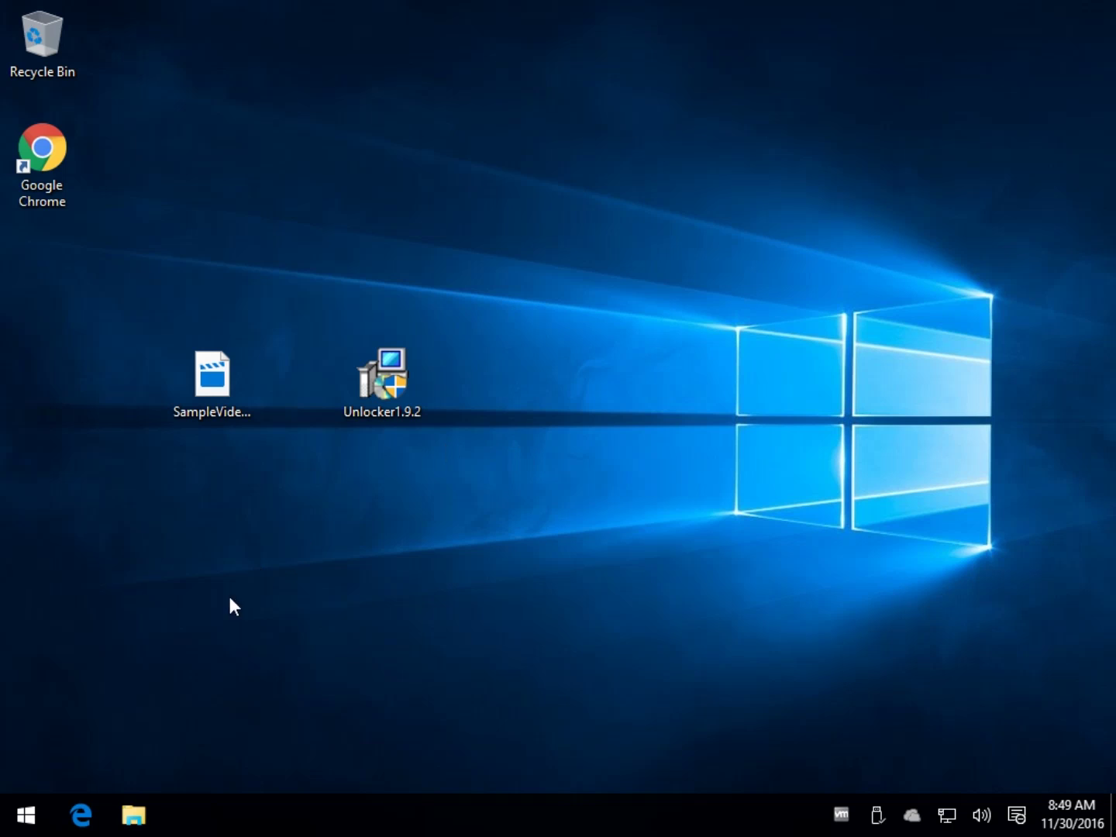
click(27, 813)
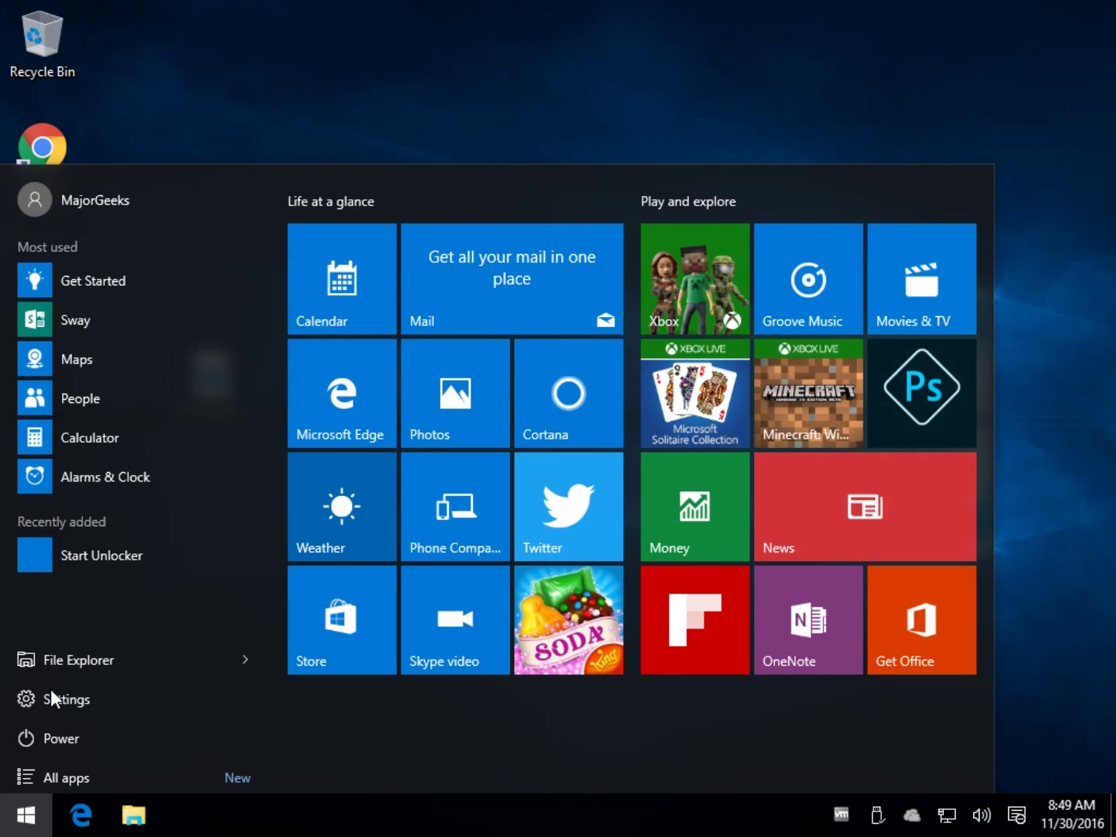
click(67, 549)
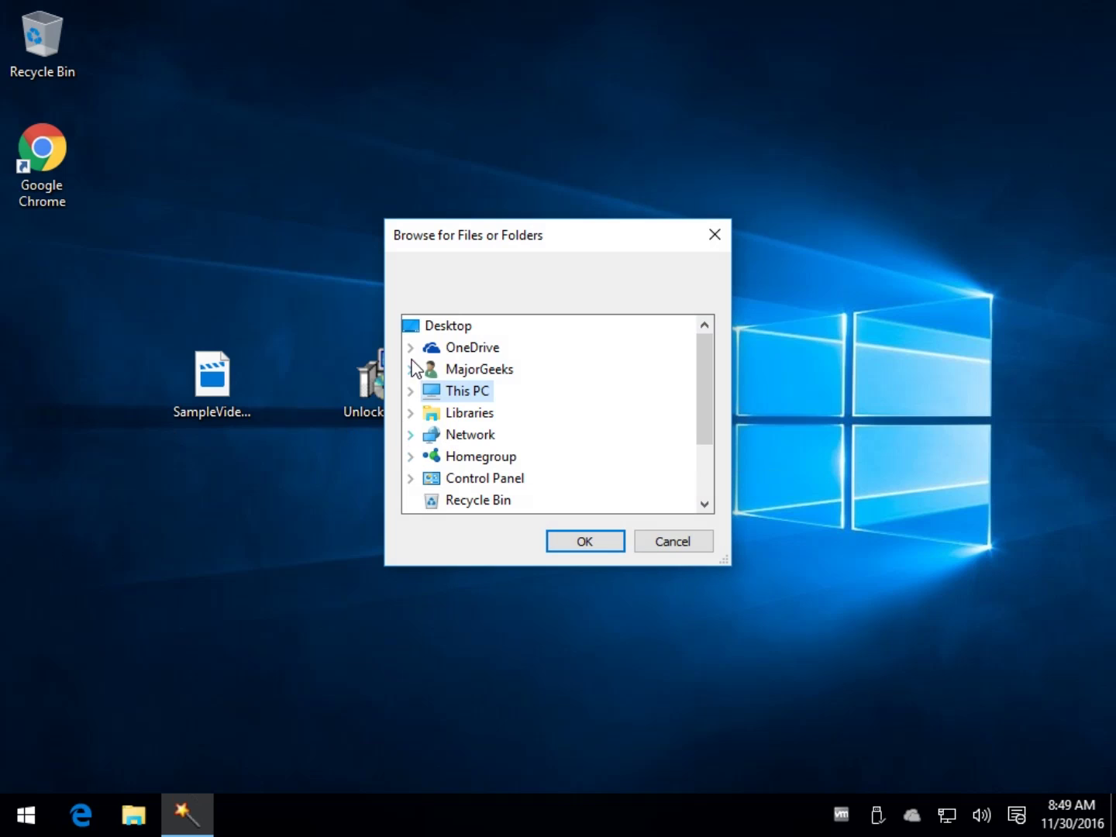
- Choose C:\Program Files under This PC > Local Disk (C:) as the folder to check
click(409, 391)
scroll(434, 419, down, 1)
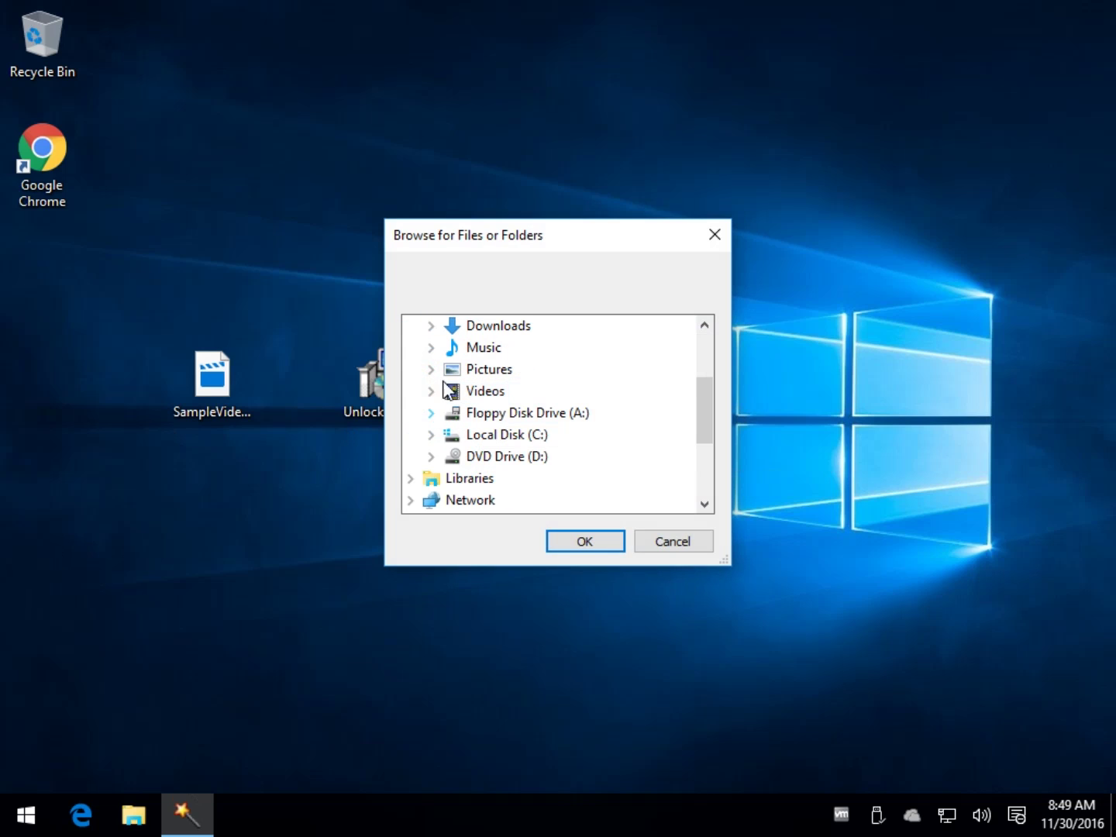
click(431, 435)
double_click(520, 433)
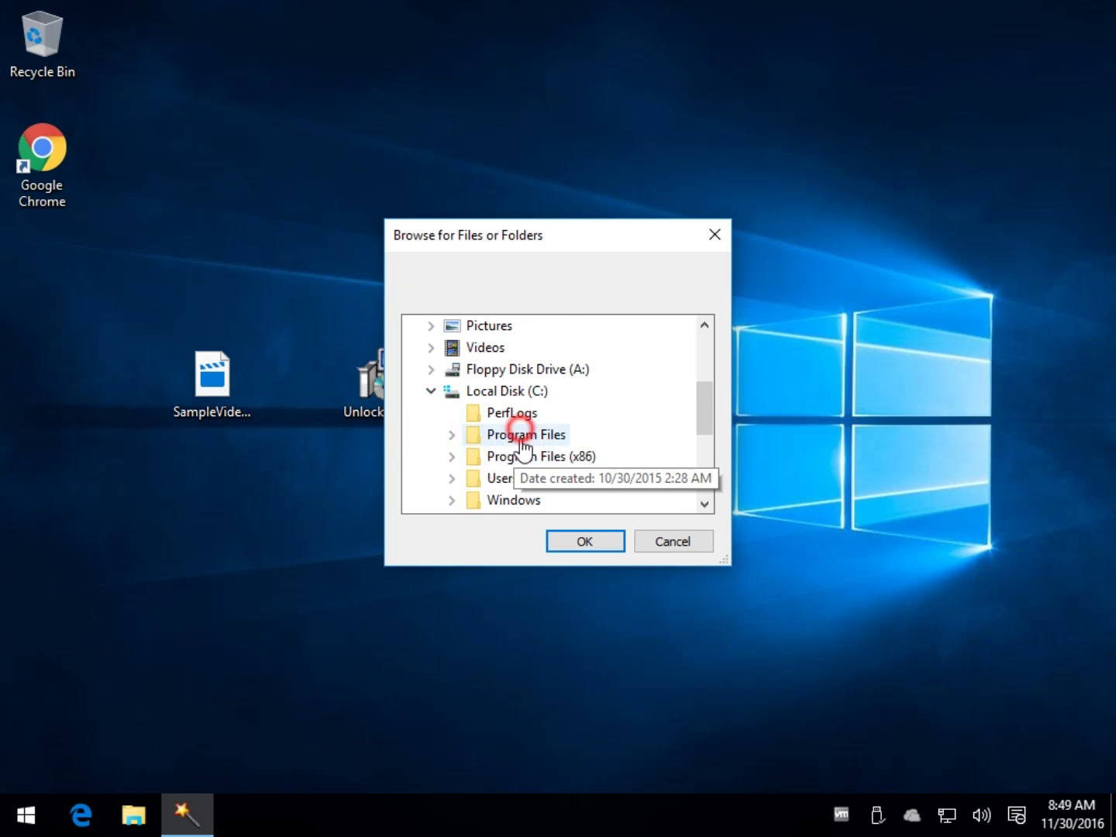
click(569, 543)
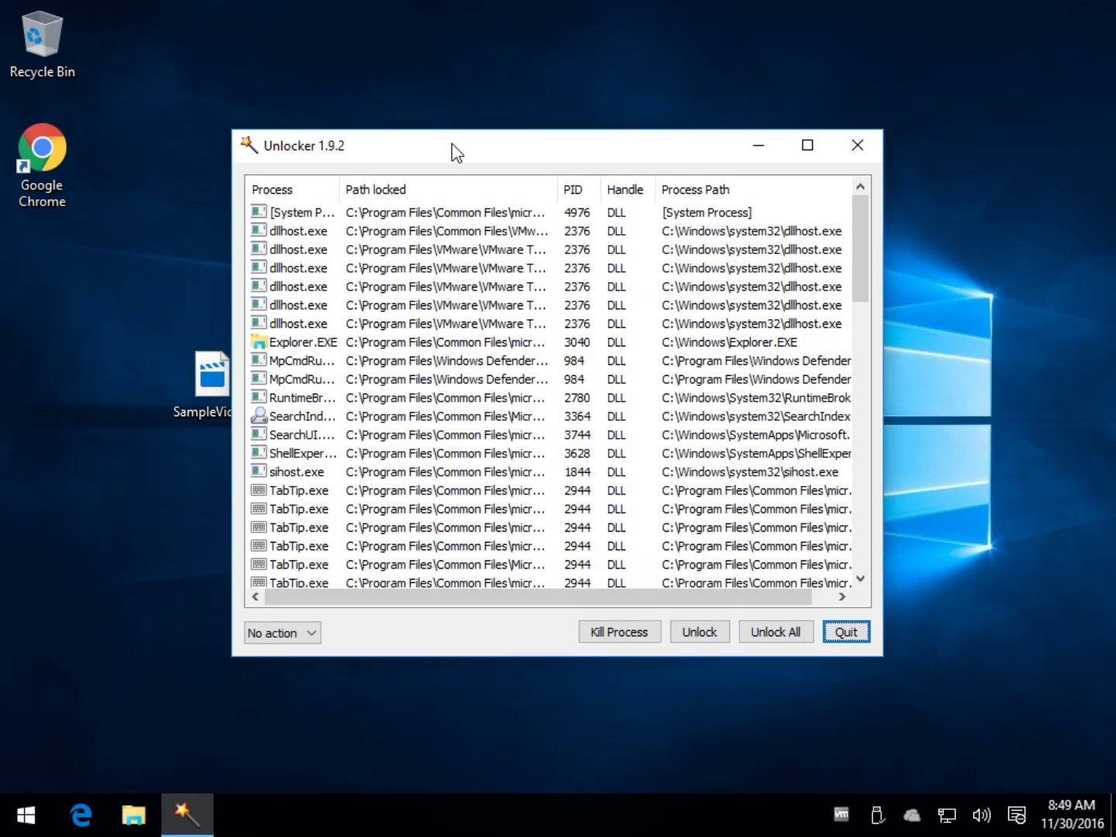
- Widen the Process column and kill the selected locking processes, removing dllhost.exe (PID 2376)
drag(490, 129, 568, 114)
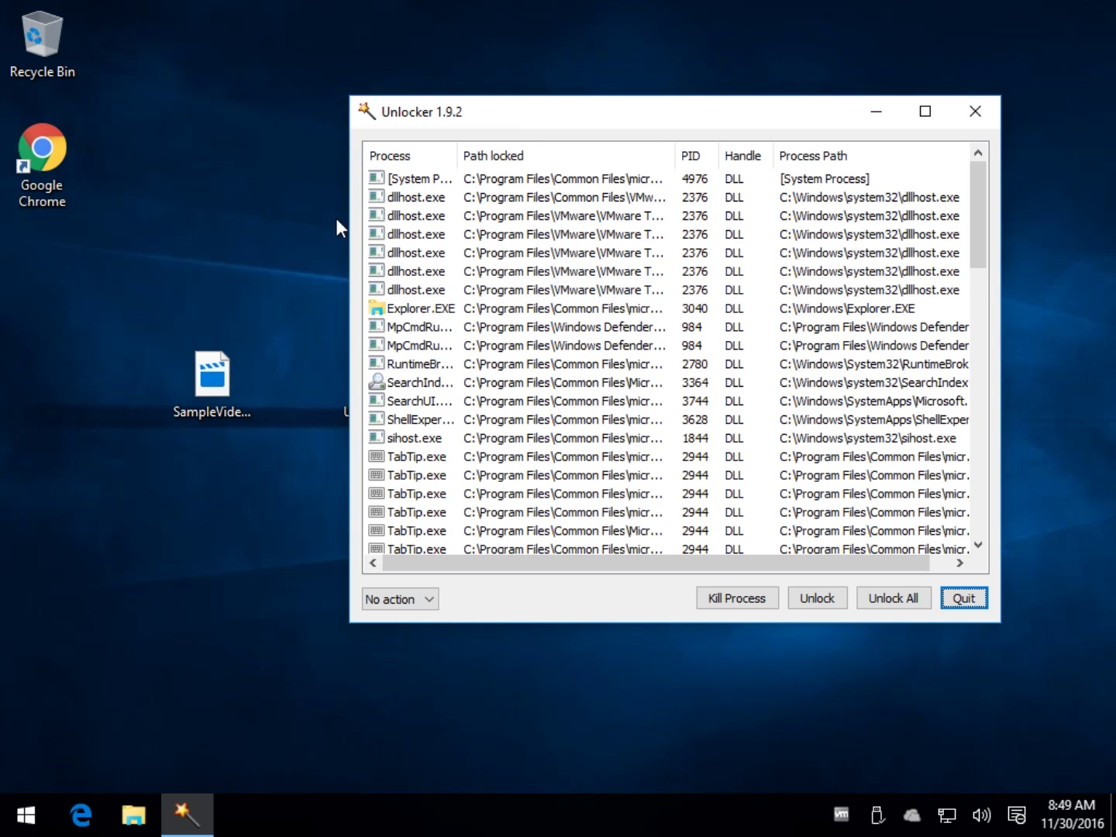
drag(457, 155, 554, 155)
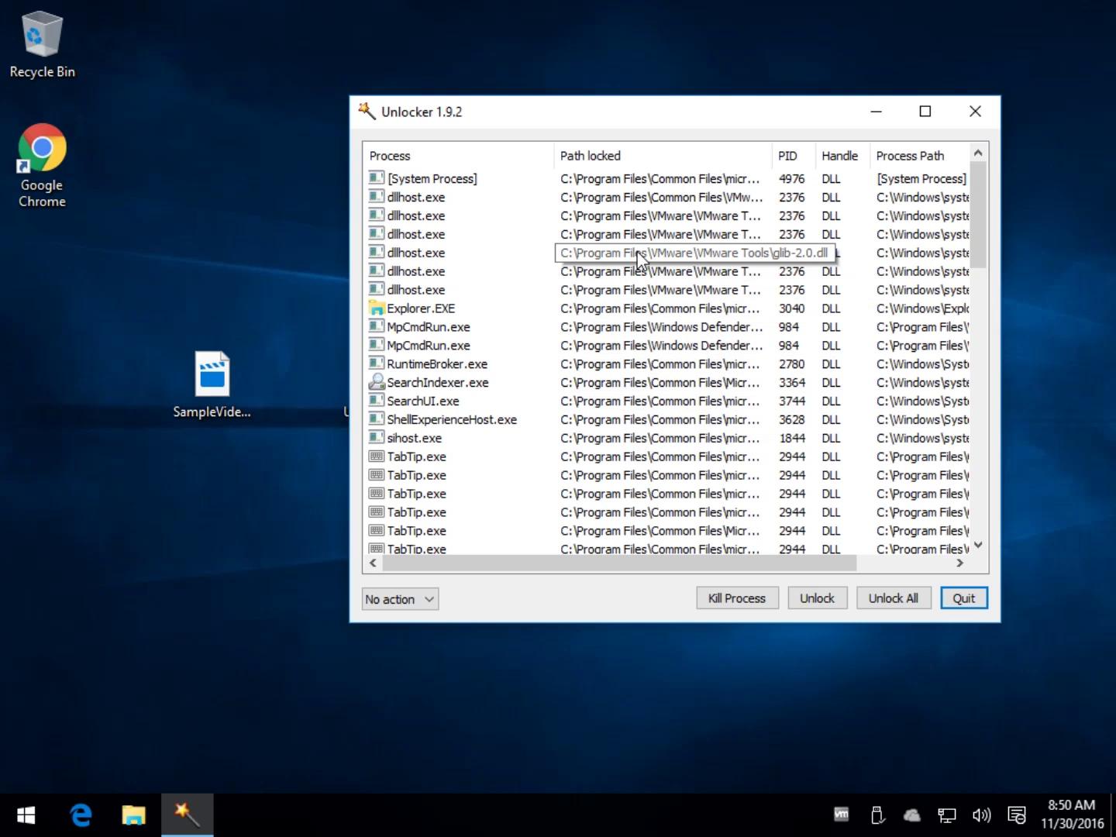
click(421, 365)
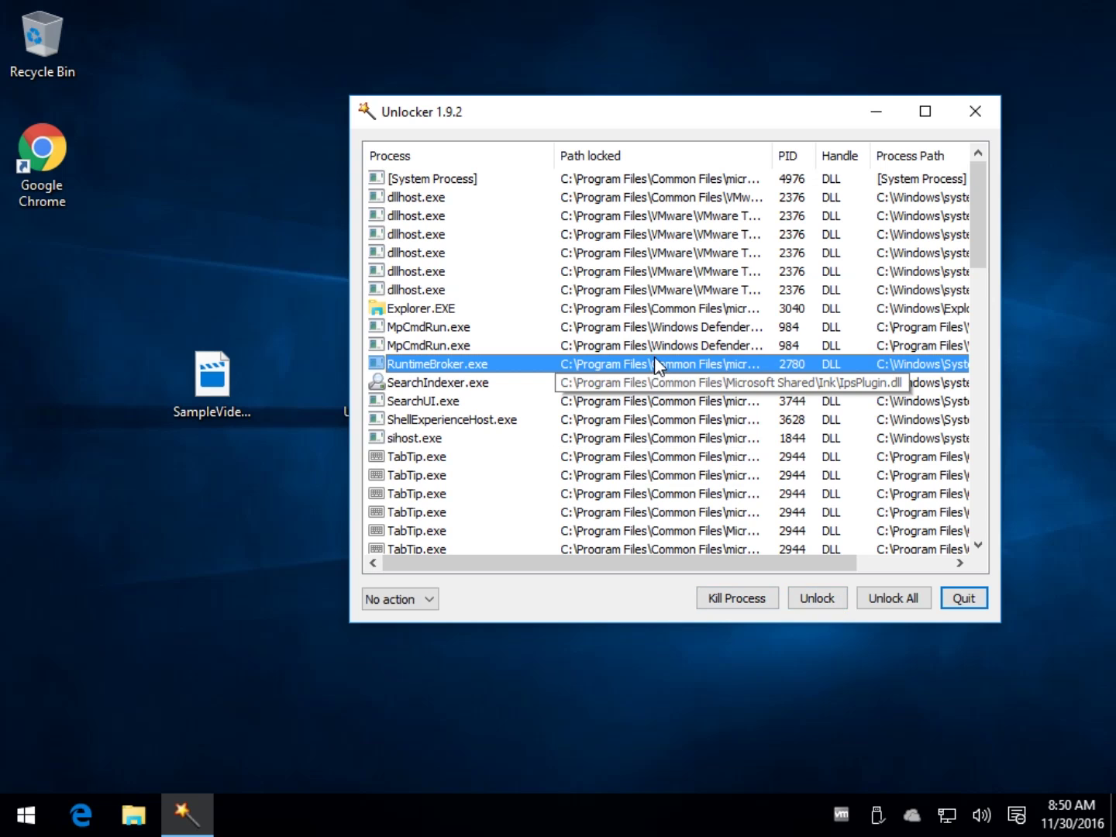
key(shift+Down)
key(shift+Down)
key(shift+Down)
key(shift+Down)
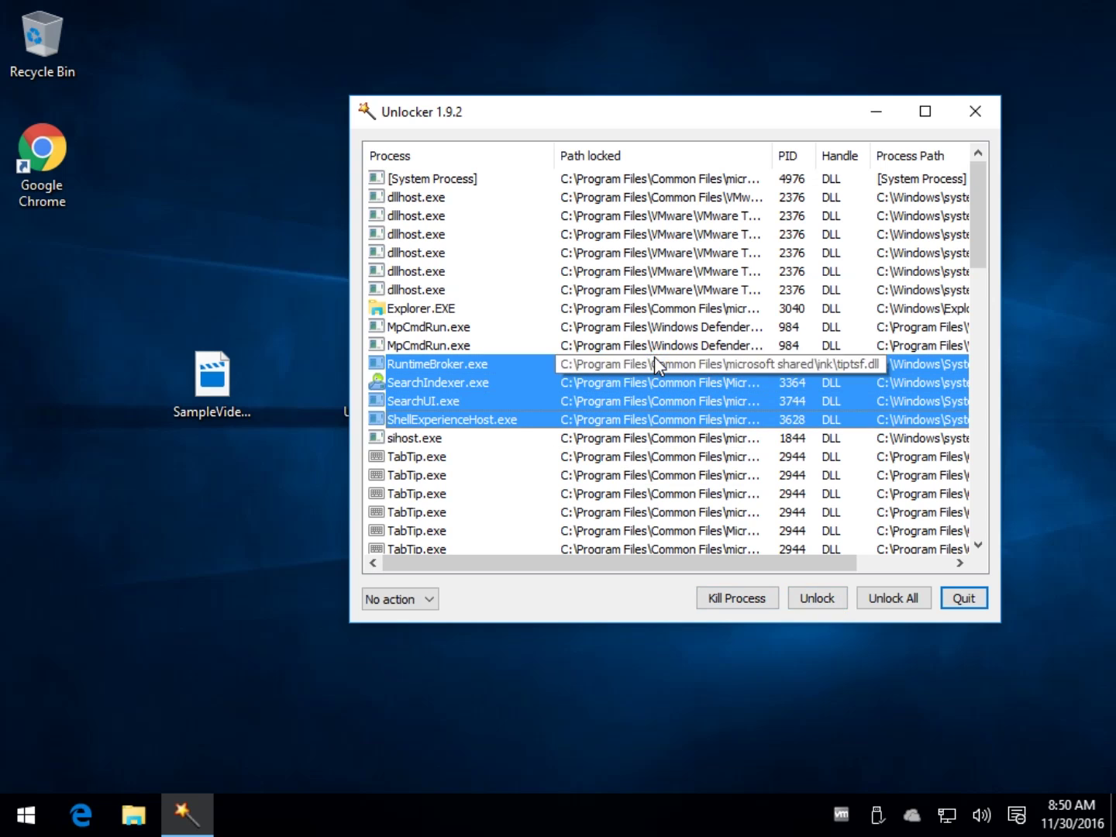
key(shift+Up)
key(shift+Up)
key(shift+Up)
key(shift+Up)
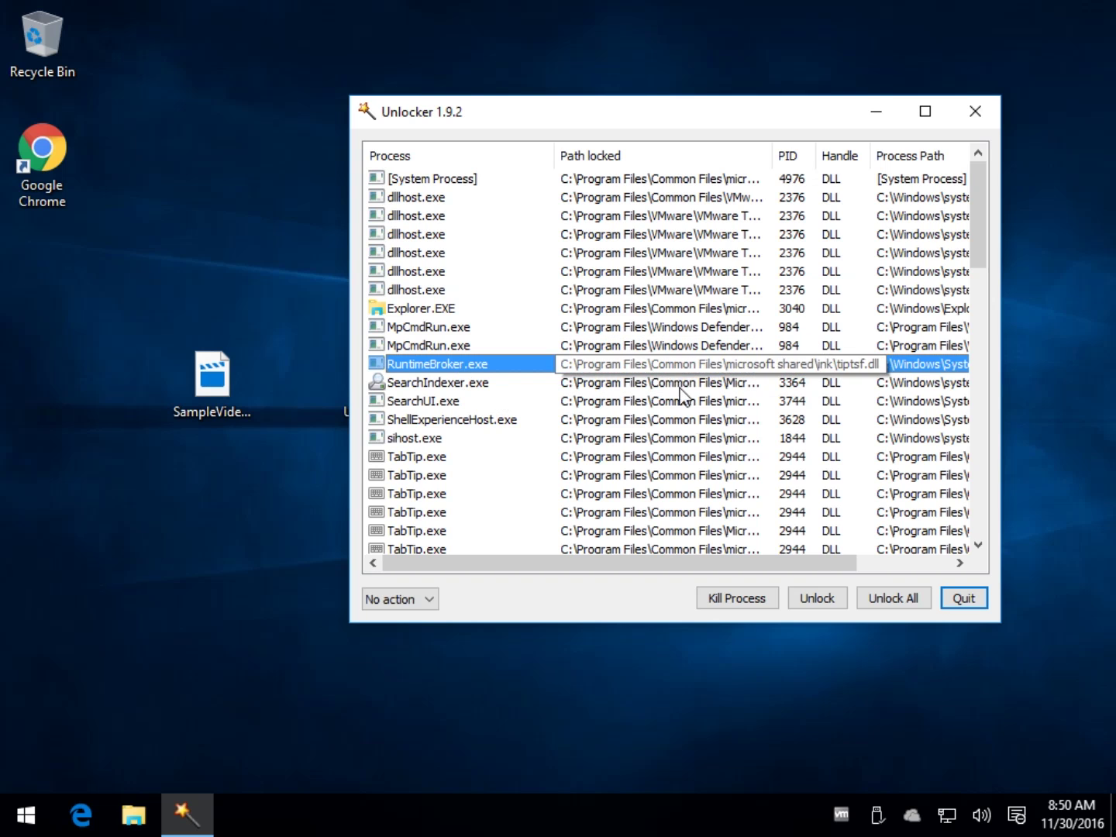
click(757, 598)
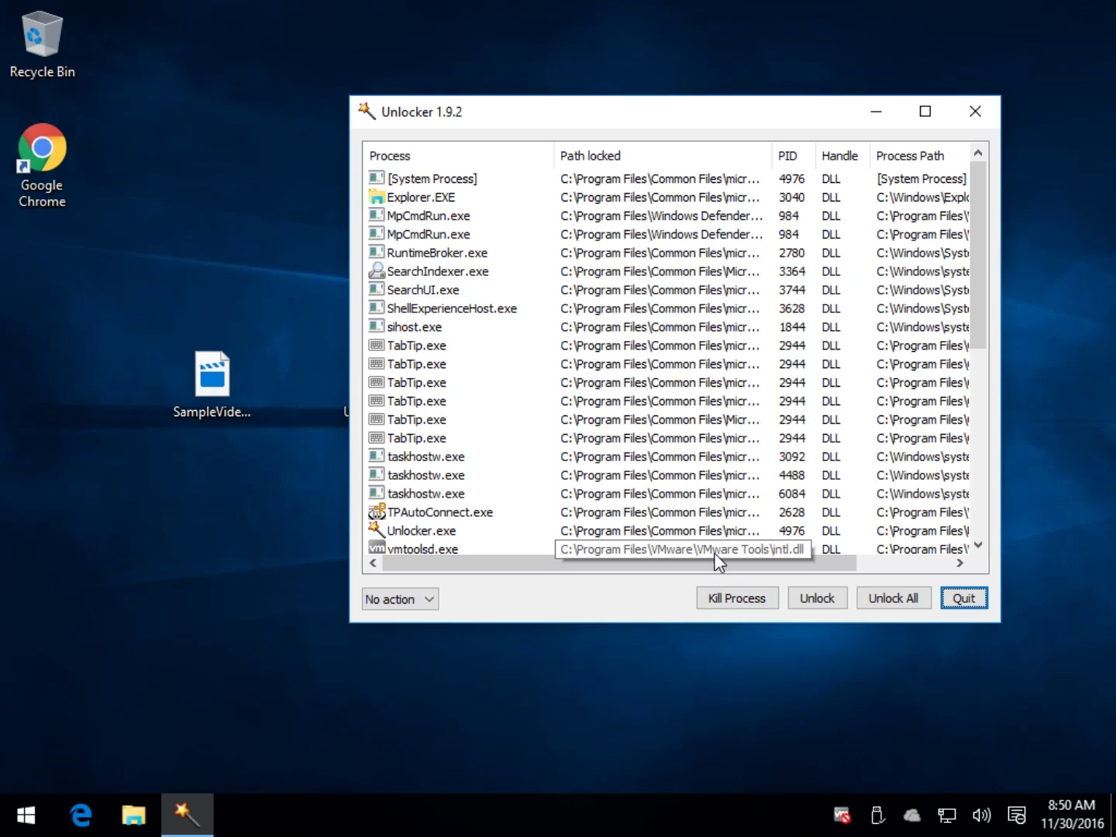
click(526, 252)
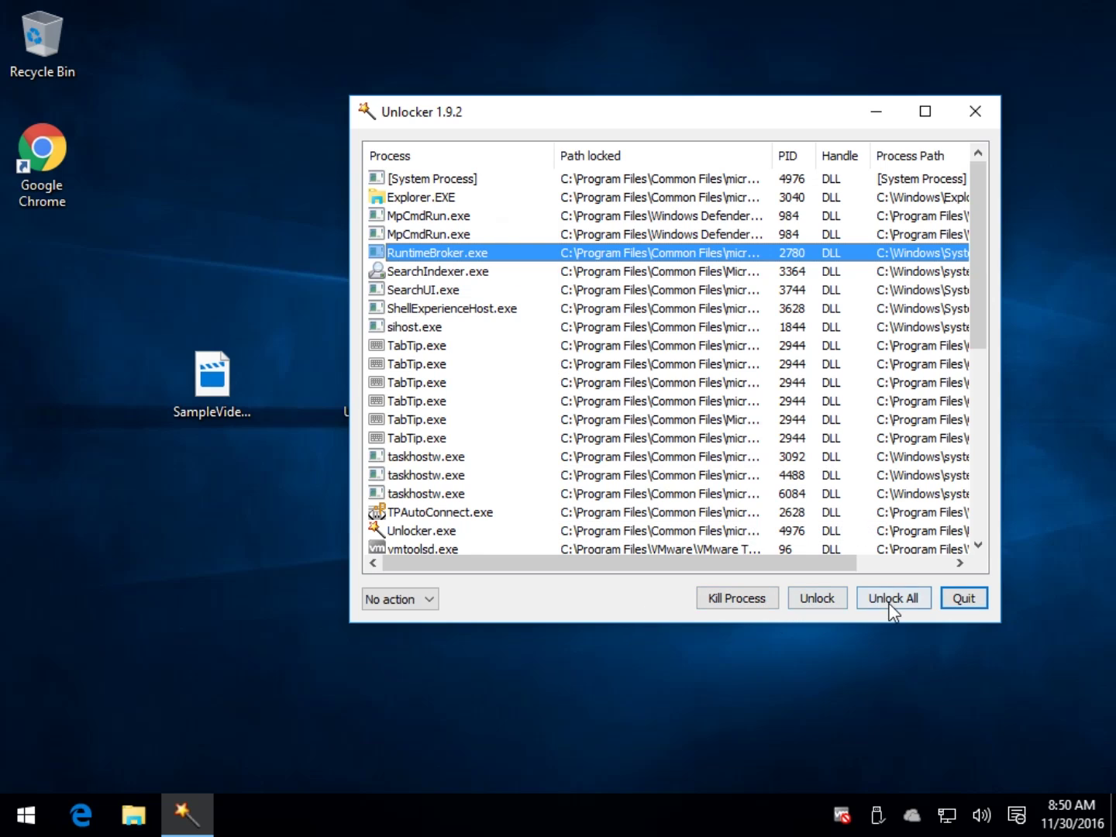
- Close Unlocker's lock list with the action left at No action
click(429, 601)
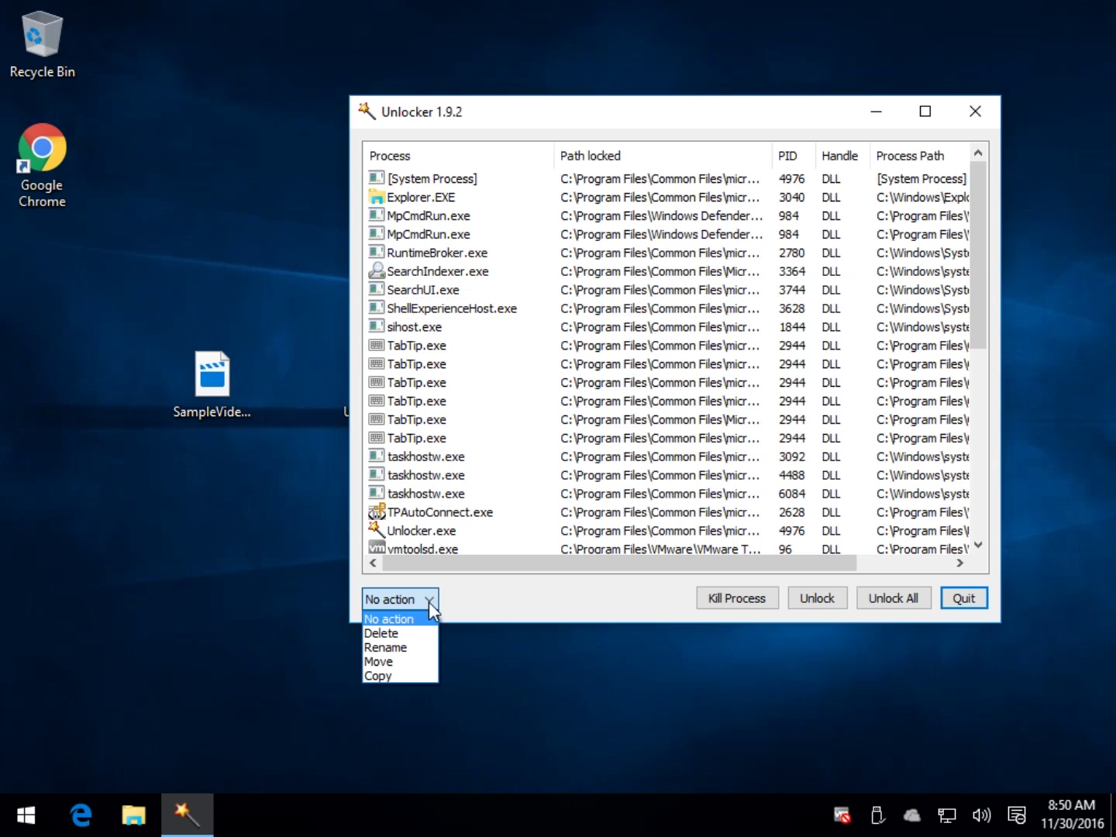
click(552, 104)
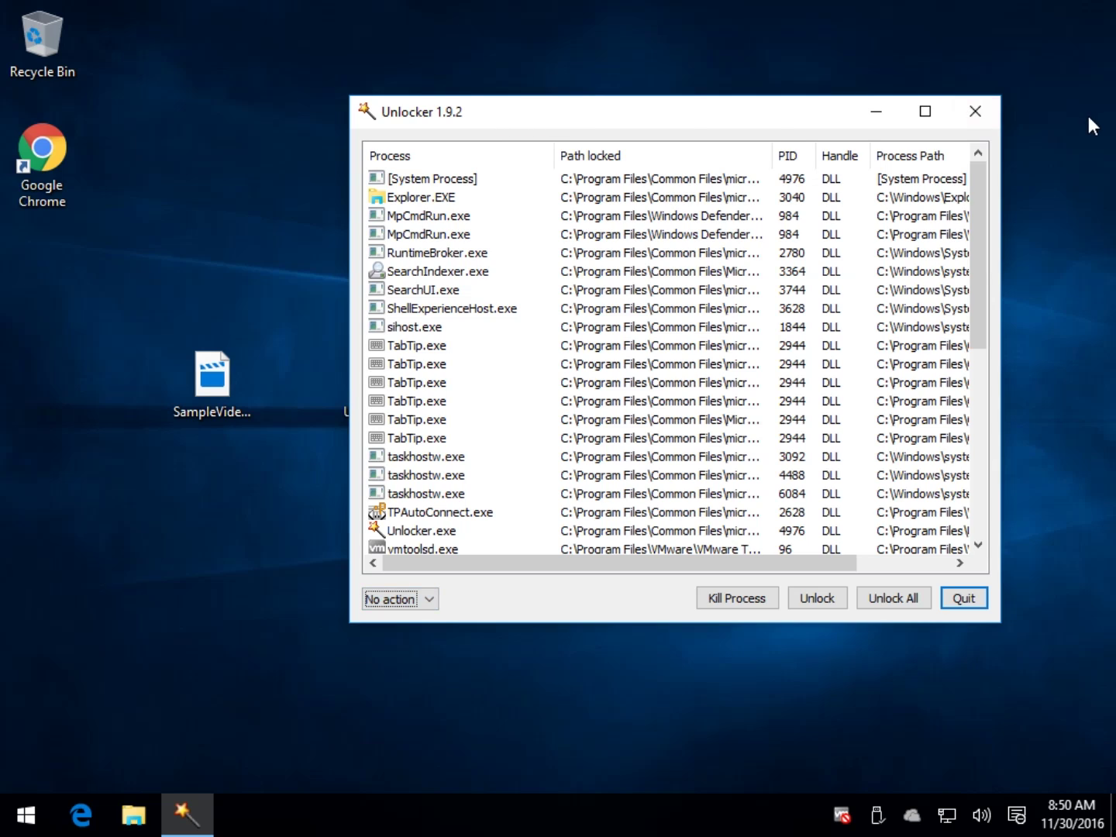
click(976, 116)
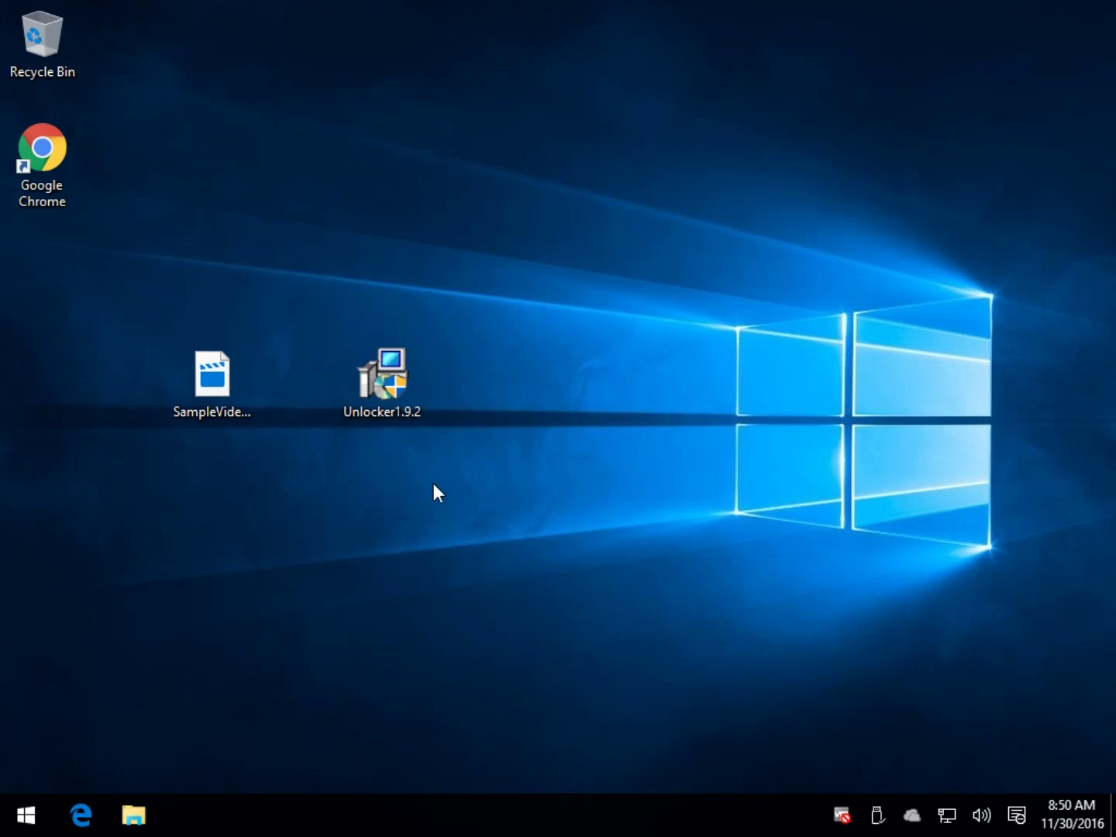
- Relaunch Unlocker and submit the MajorGeeks Desktop folder, which reports no locking handle found
click(27, 815)
click(65, 555)
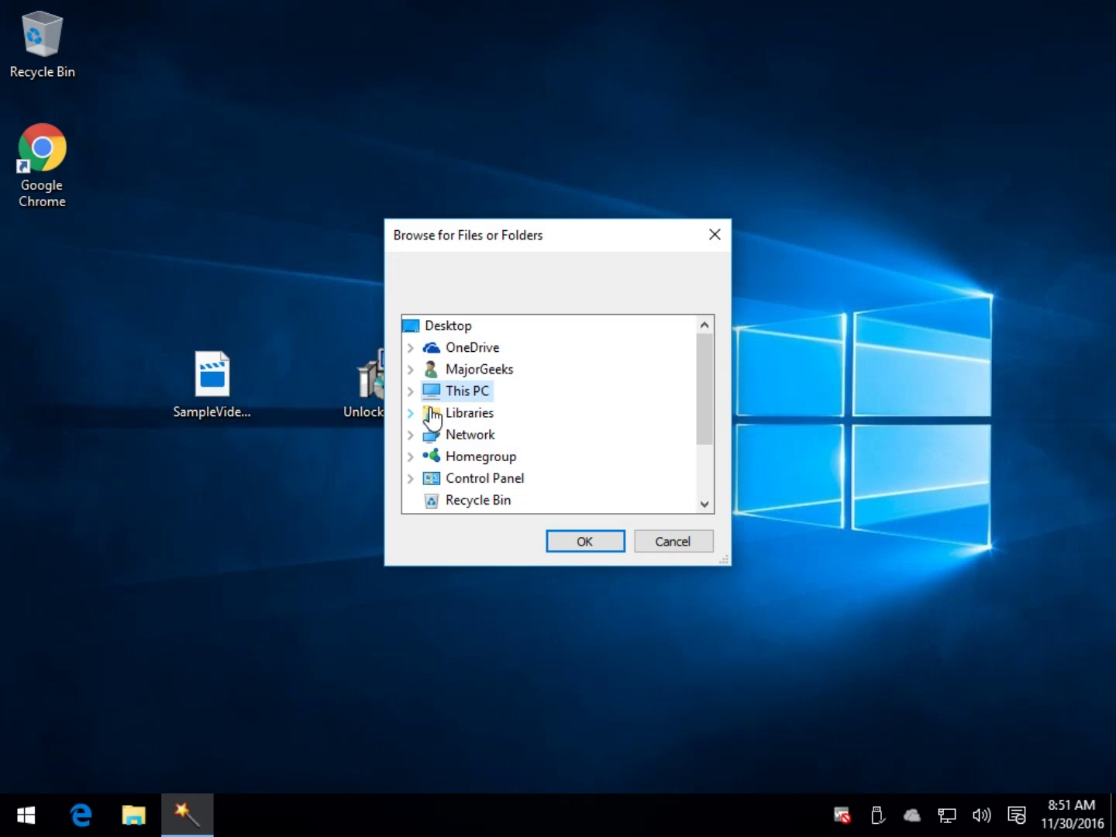
click(246, 405)
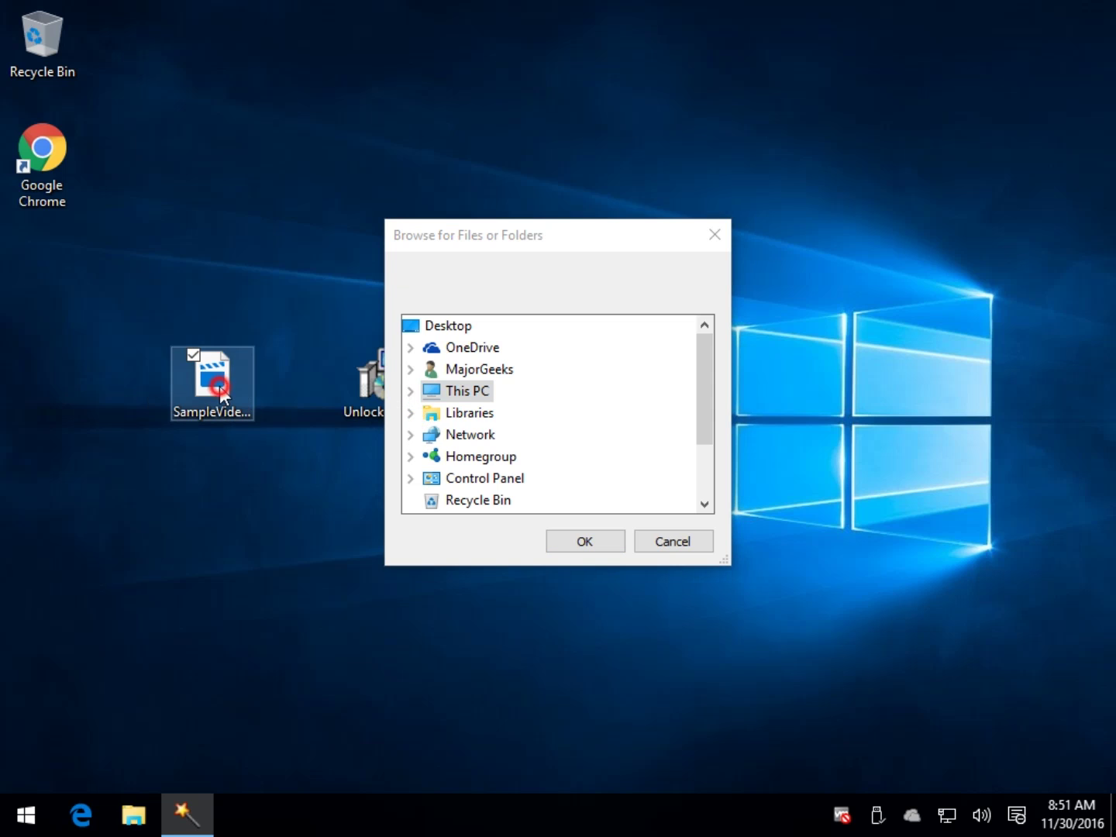
click(593, 268)
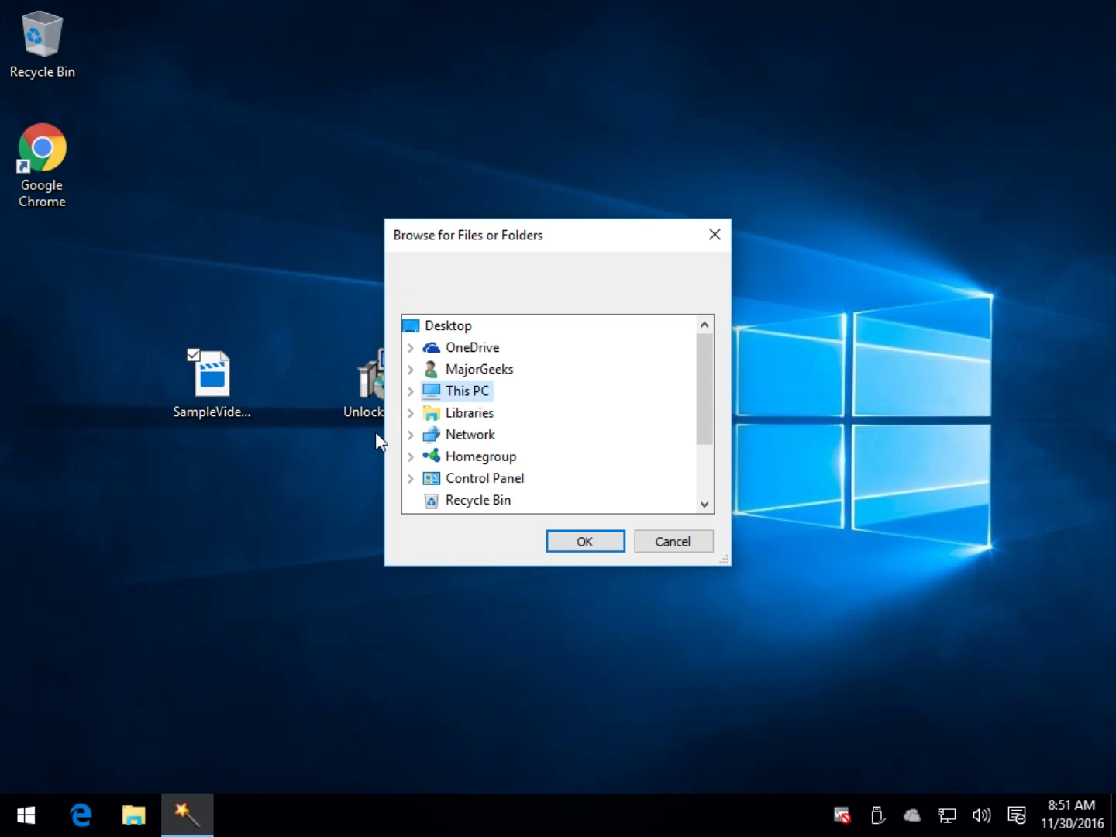
click(411, 369)
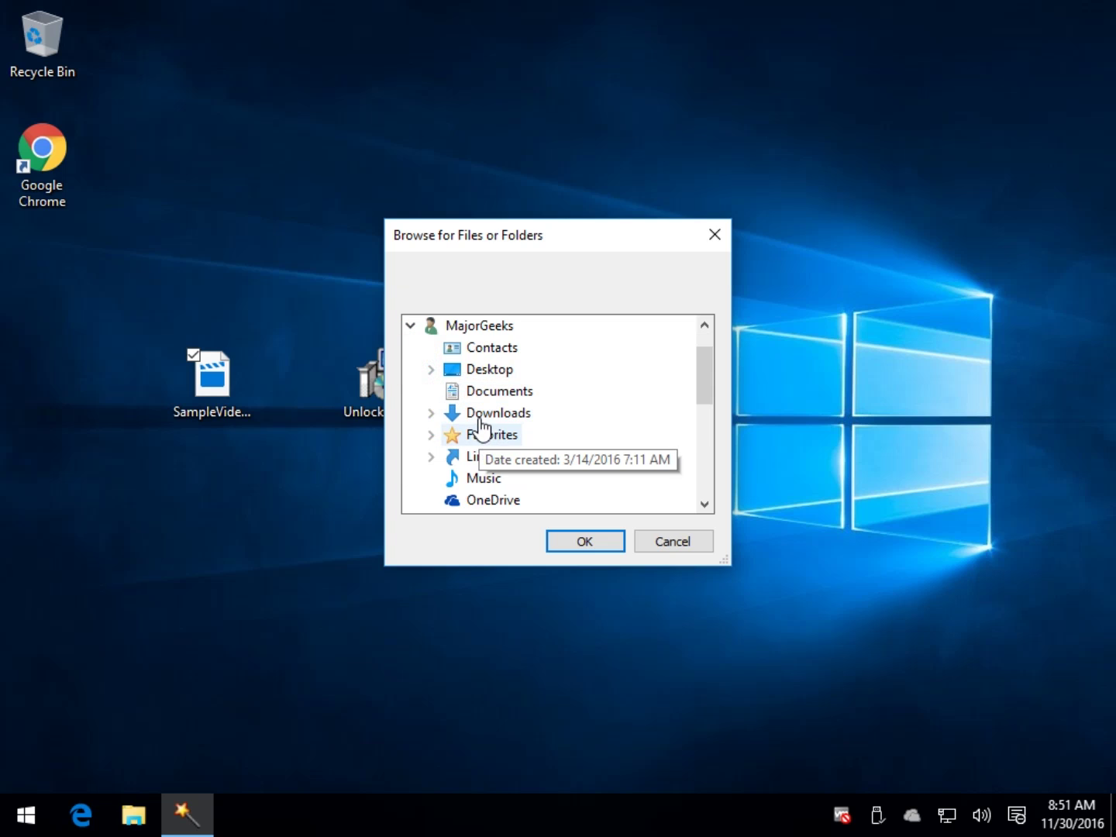
click(480, 369)
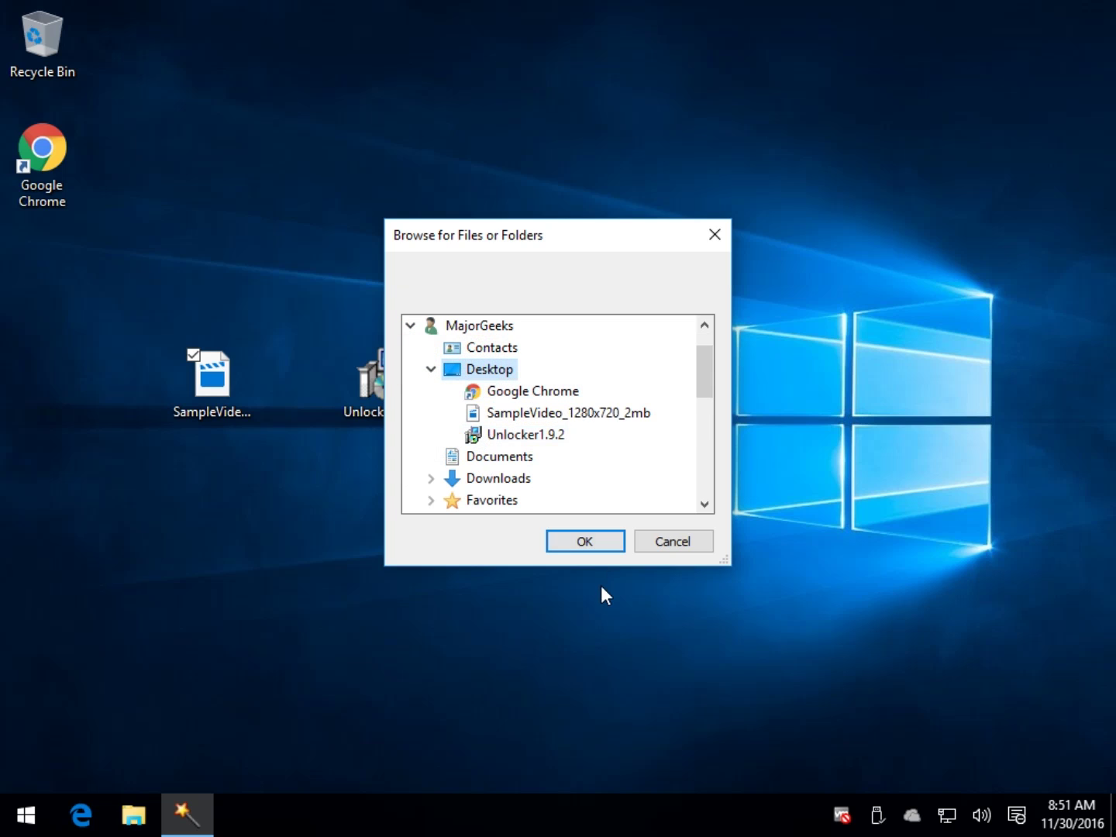
click(583, 541)
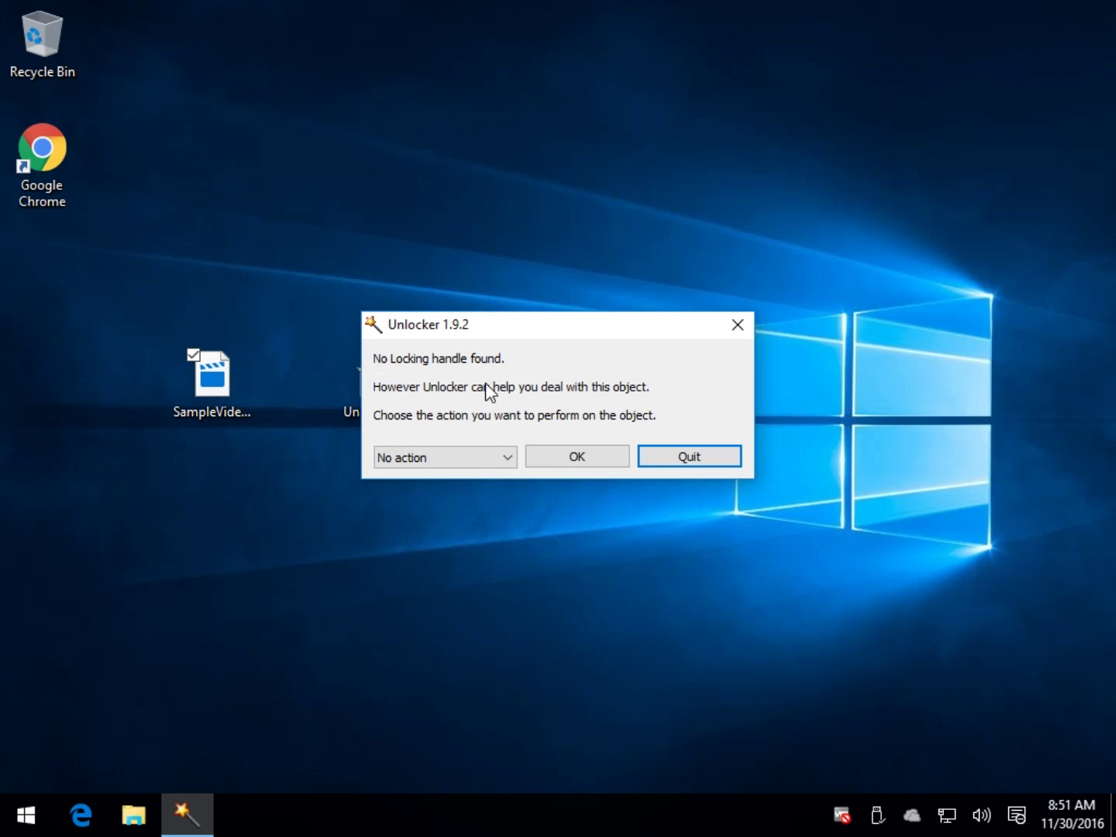
- Apply the Delete action to the Desktop object and acknowledge the Success message
click(506, 458)
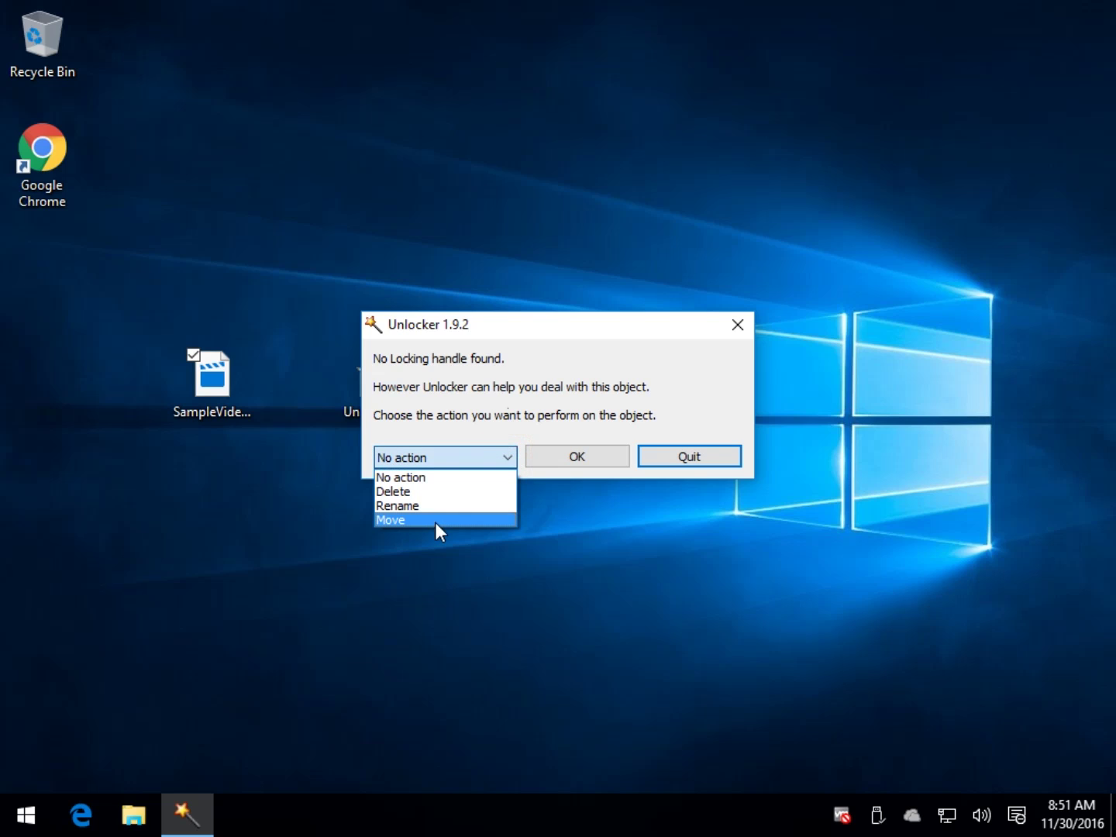
click(674, 386)
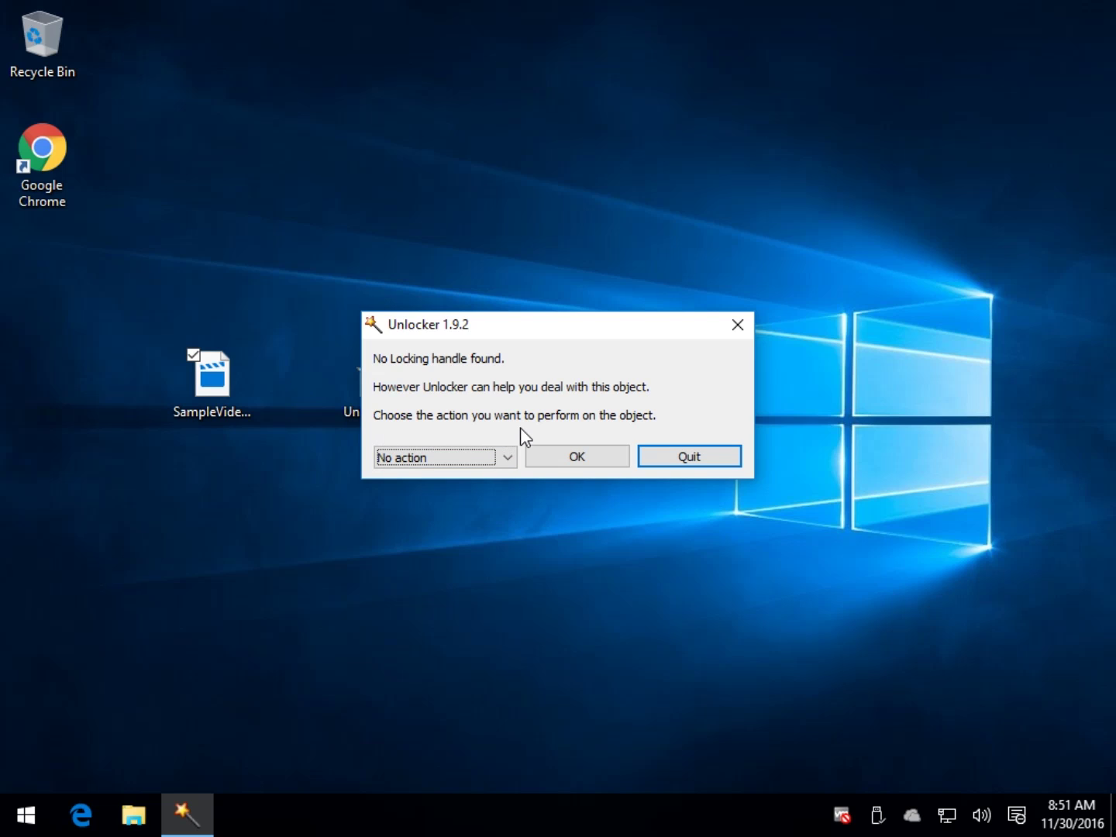
click(458, 456)
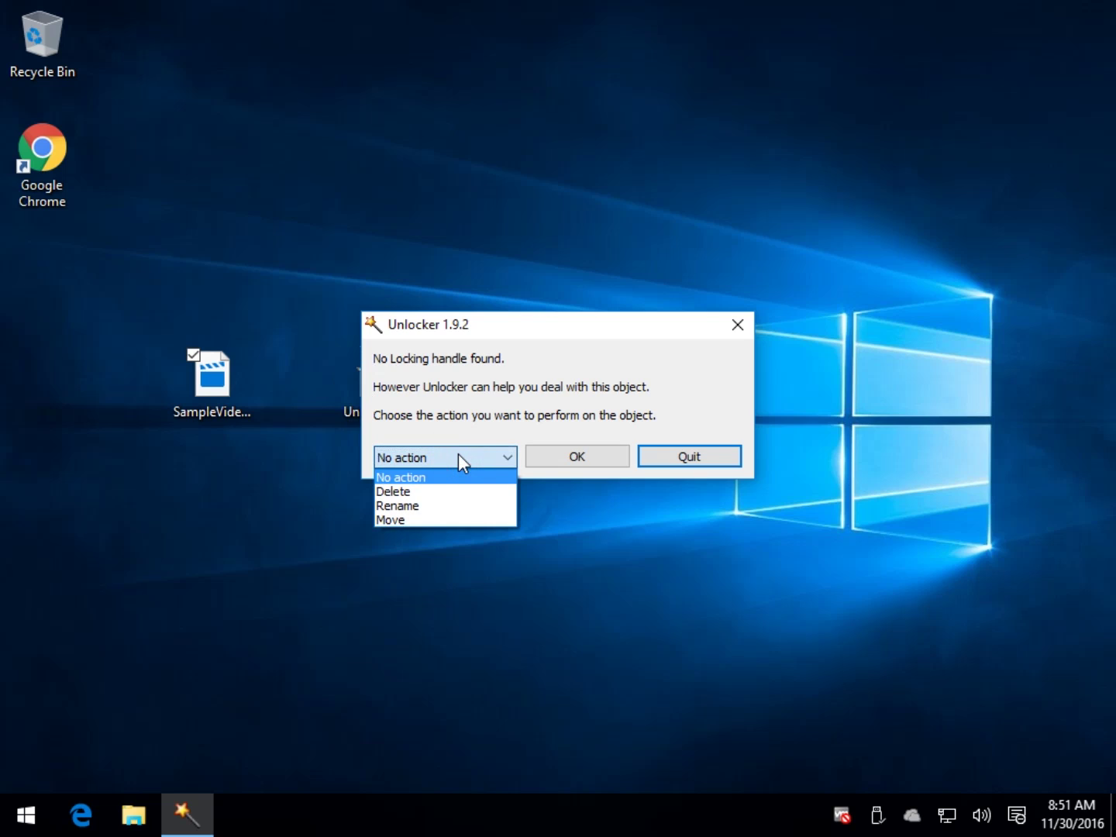
click(428, 492)
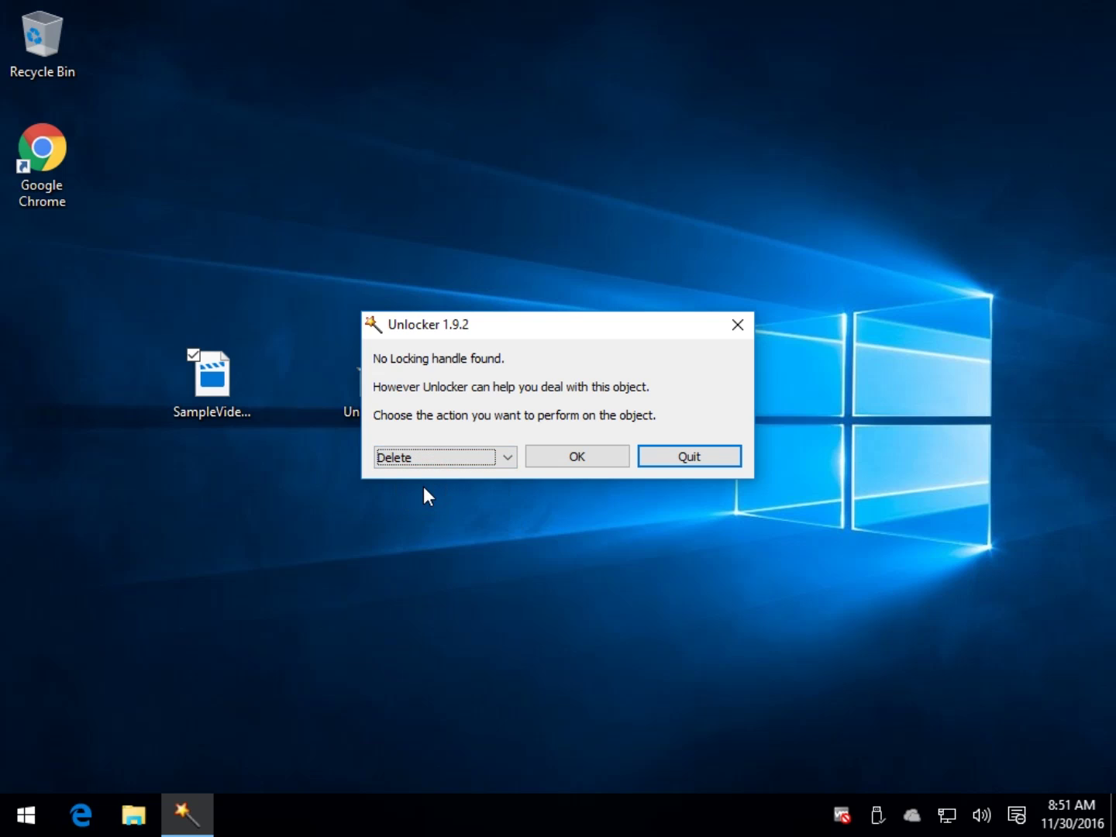
click(583, 457)
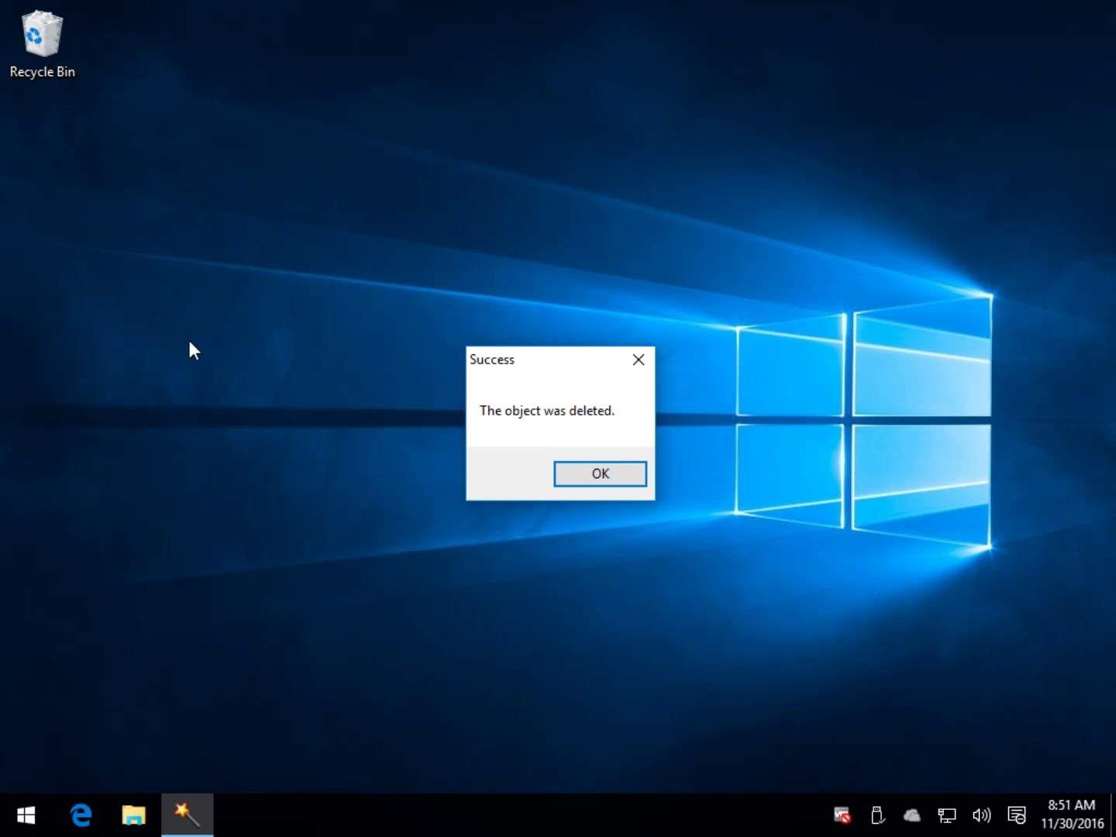
click(617, 477)
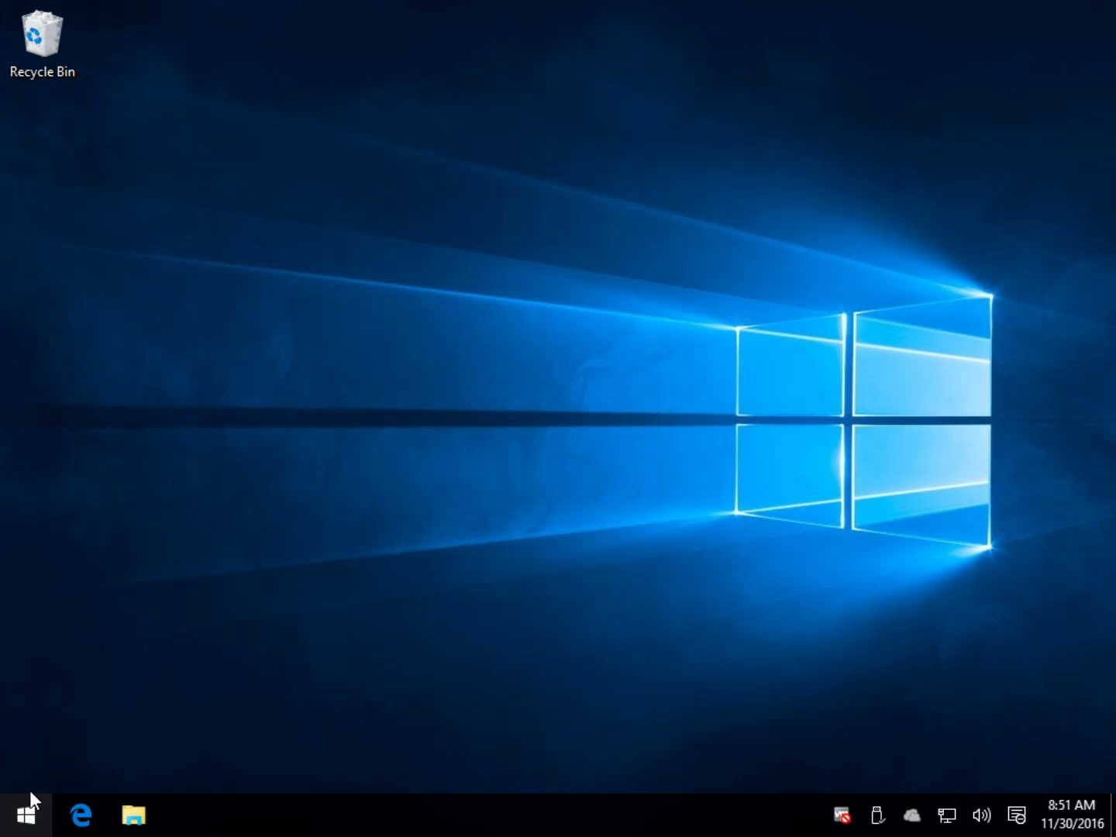
click(25, 810)
click(111, 564)
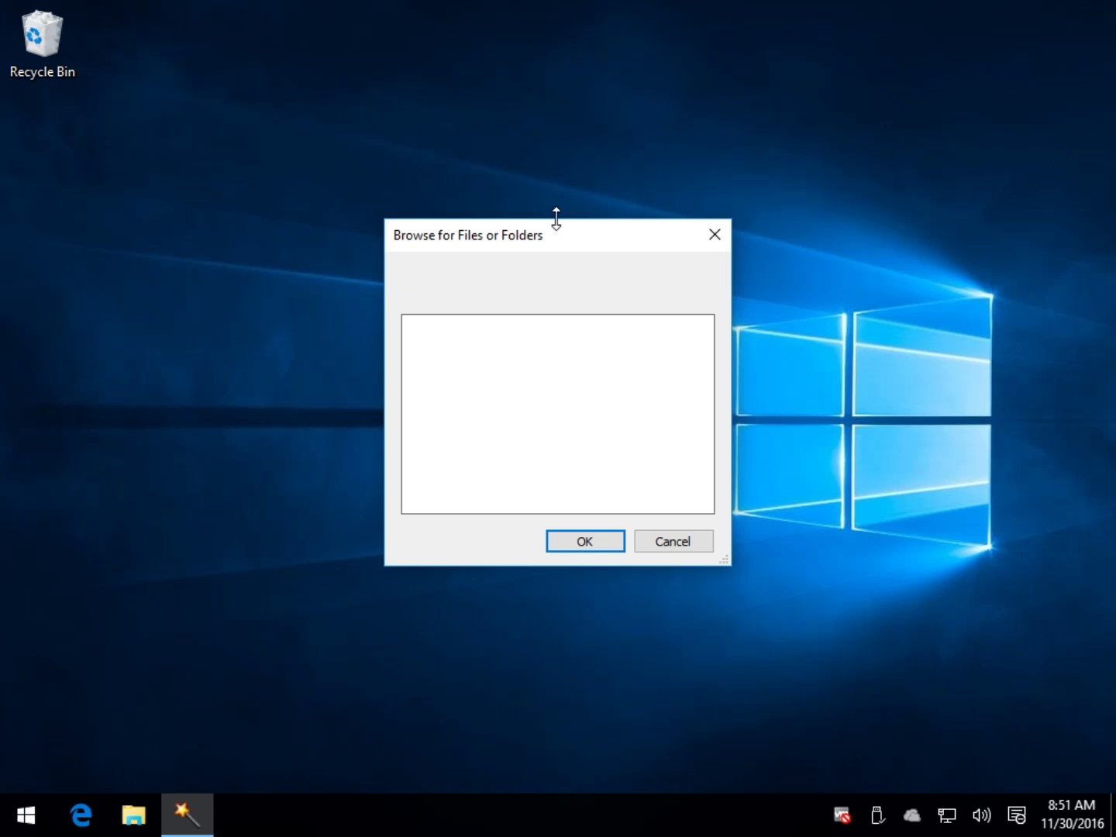
drag(576, 238, 529, 136)
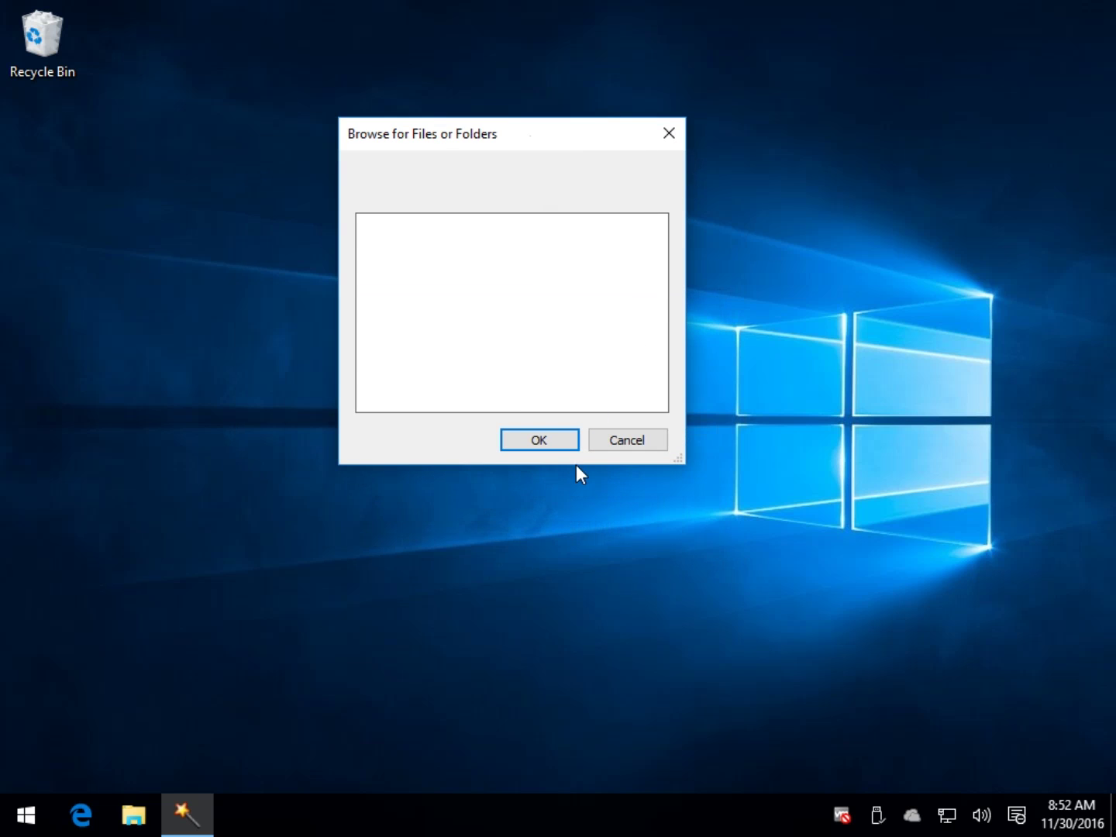
click(675, 128)
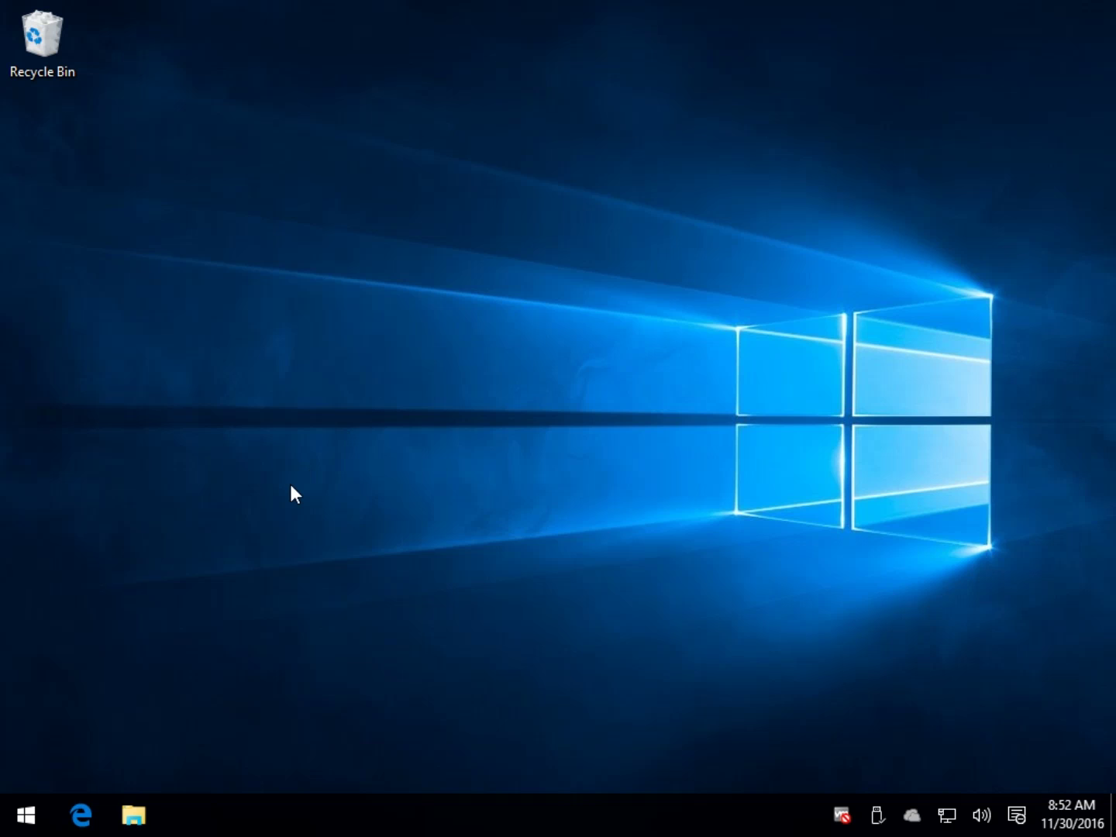
click(28, 815)
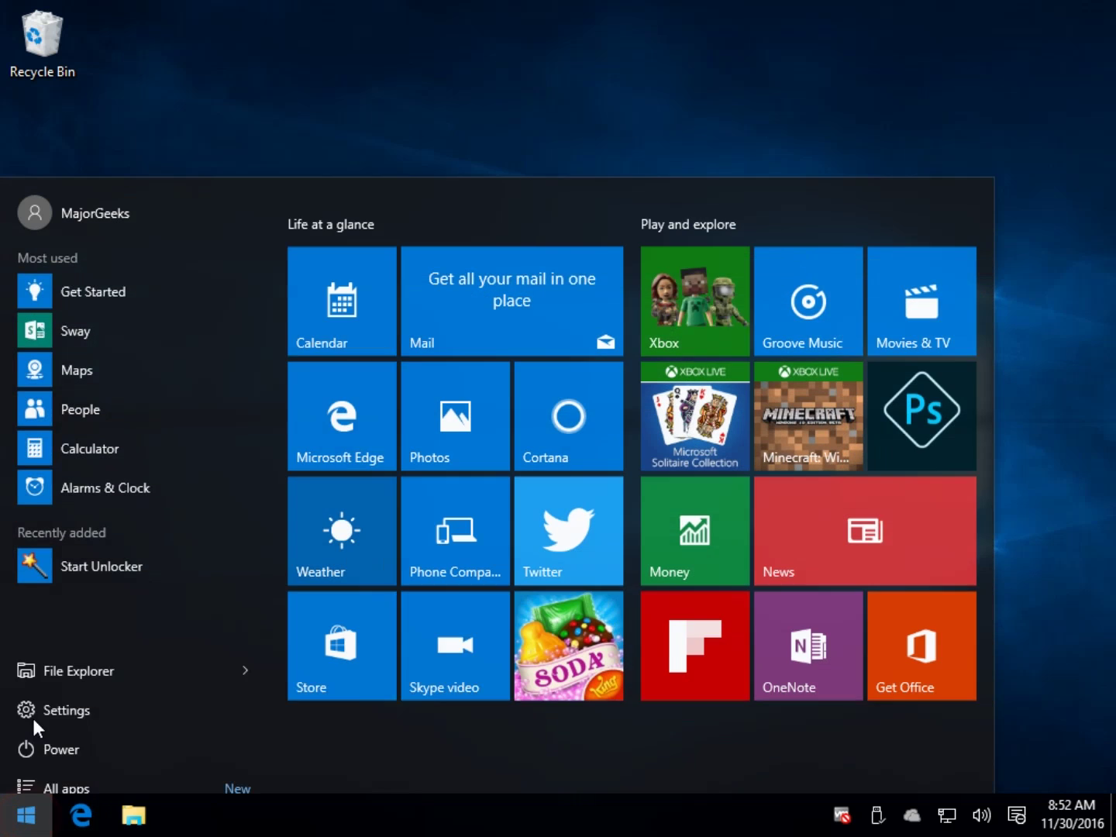
click(79, 553)
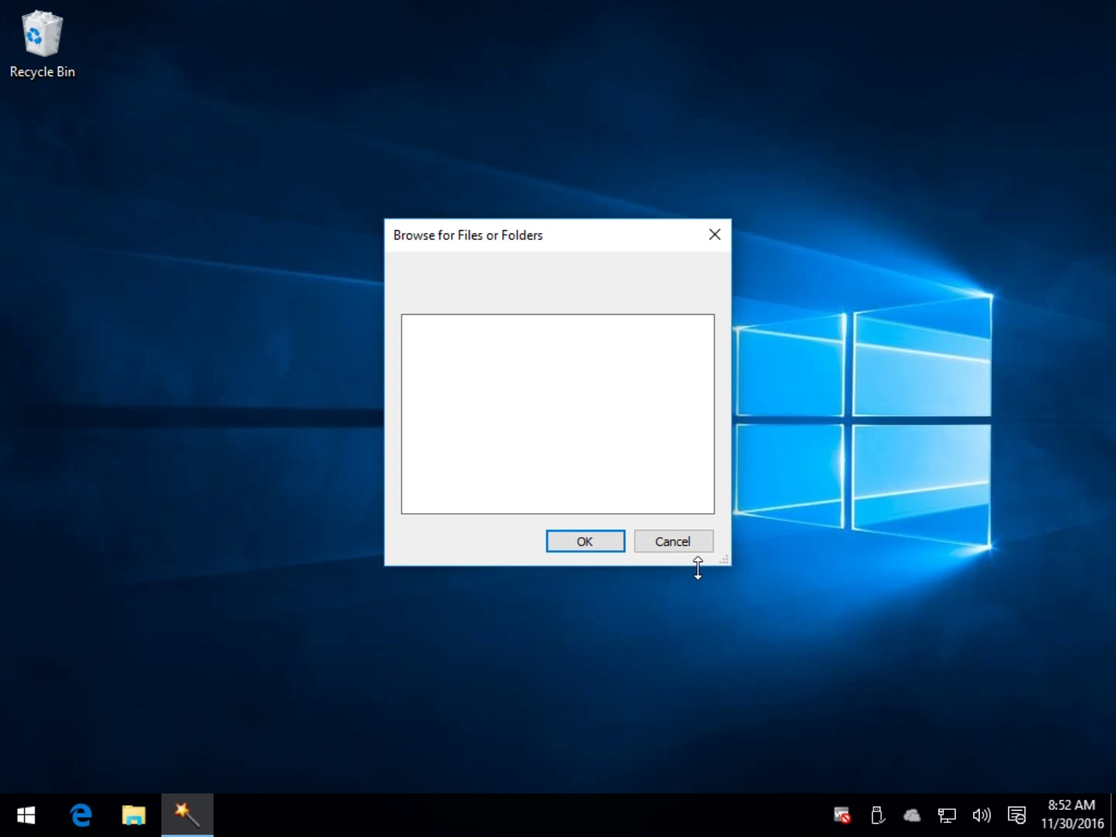
click(715, 238)
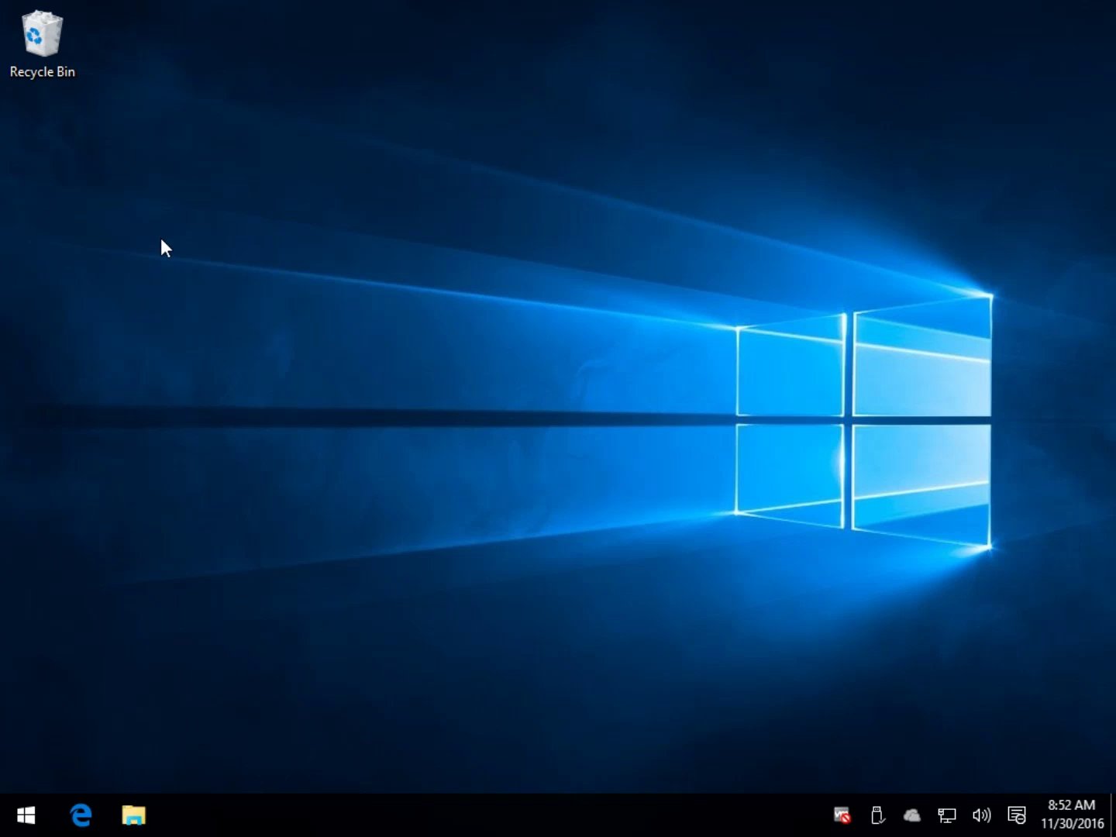